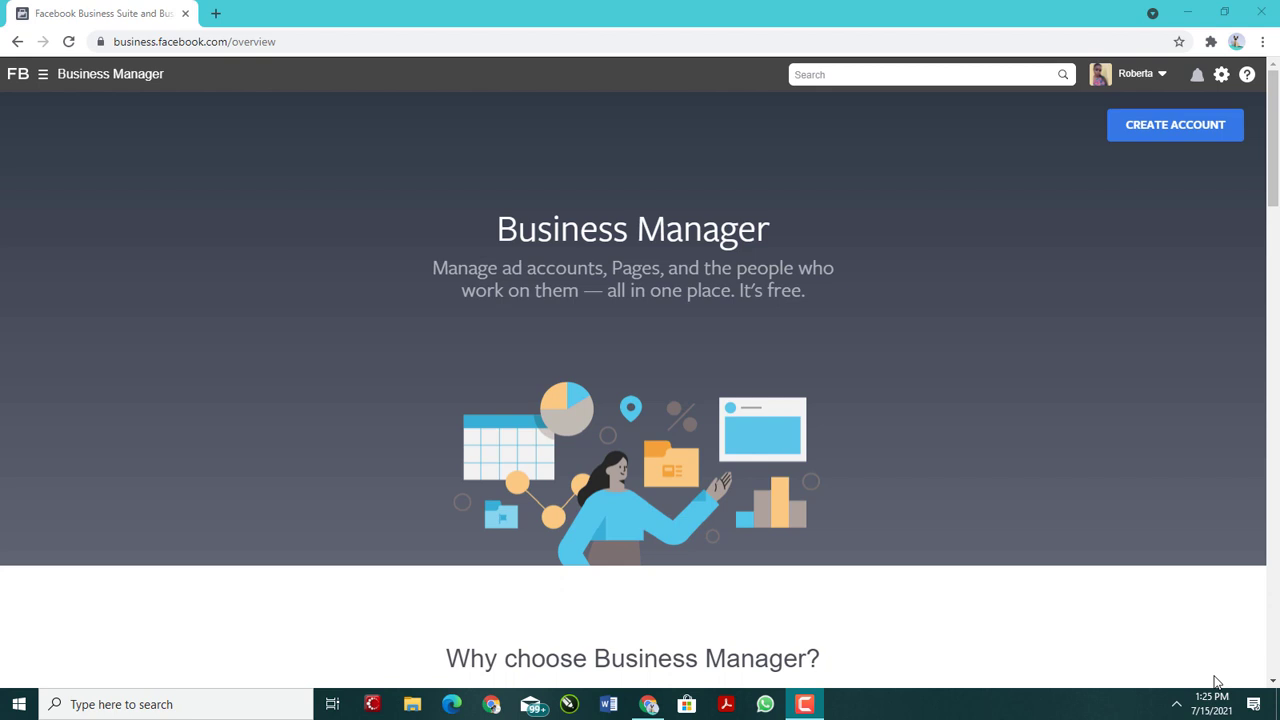
click(816, 706)
click(1203, 640)
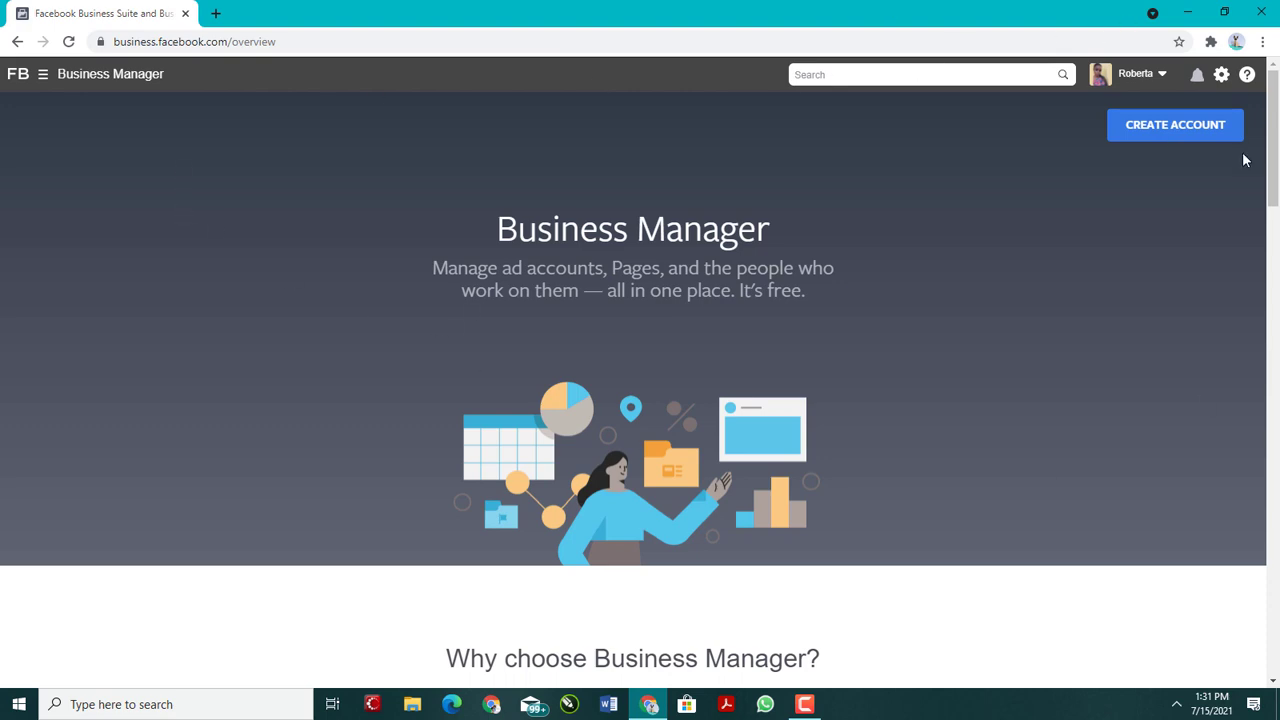
Step: Load business.facebook.com/overview and open the account creation form, ready to enter the business and account name
click(333, 42)
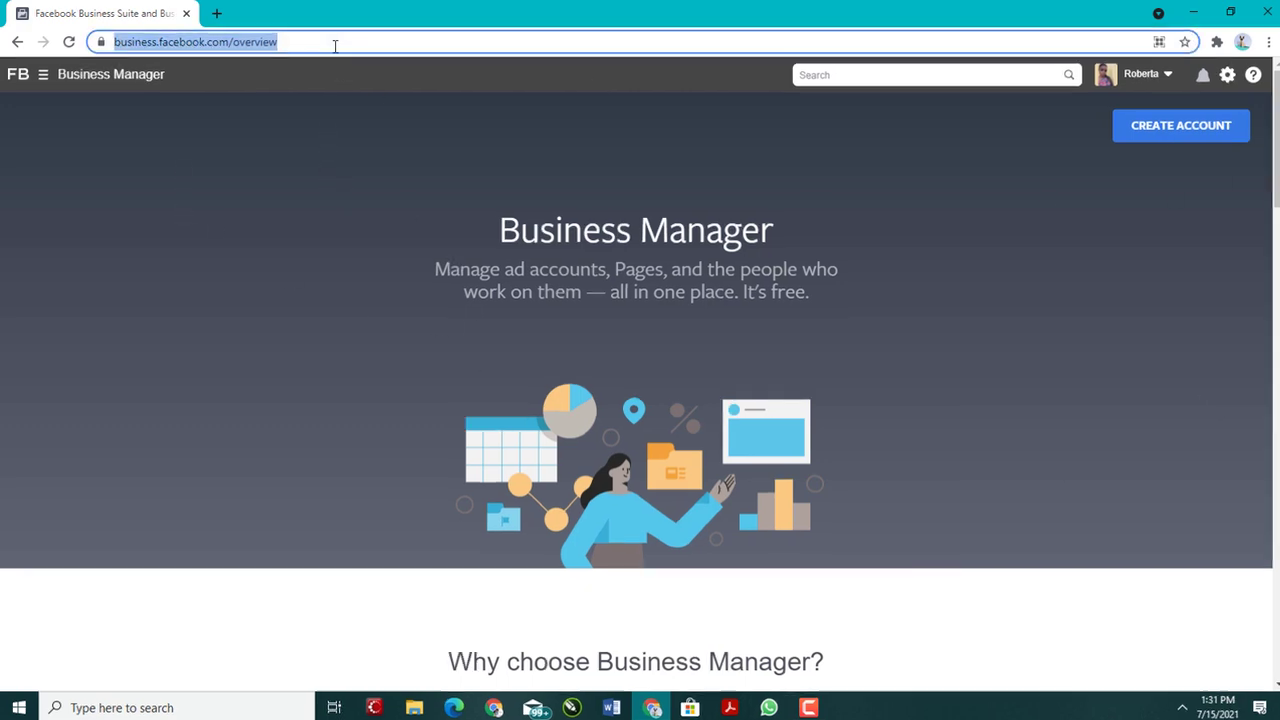
text(busines.)
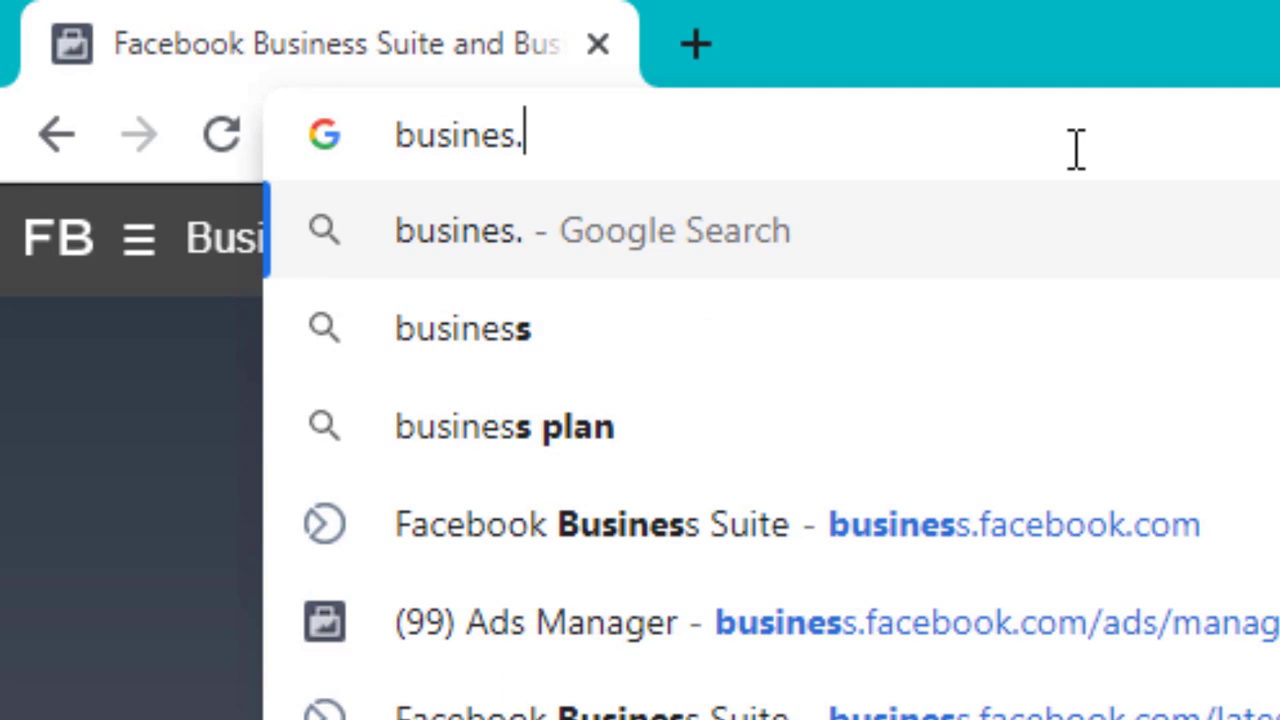
key(BackSpace)
text(s.facebookc)
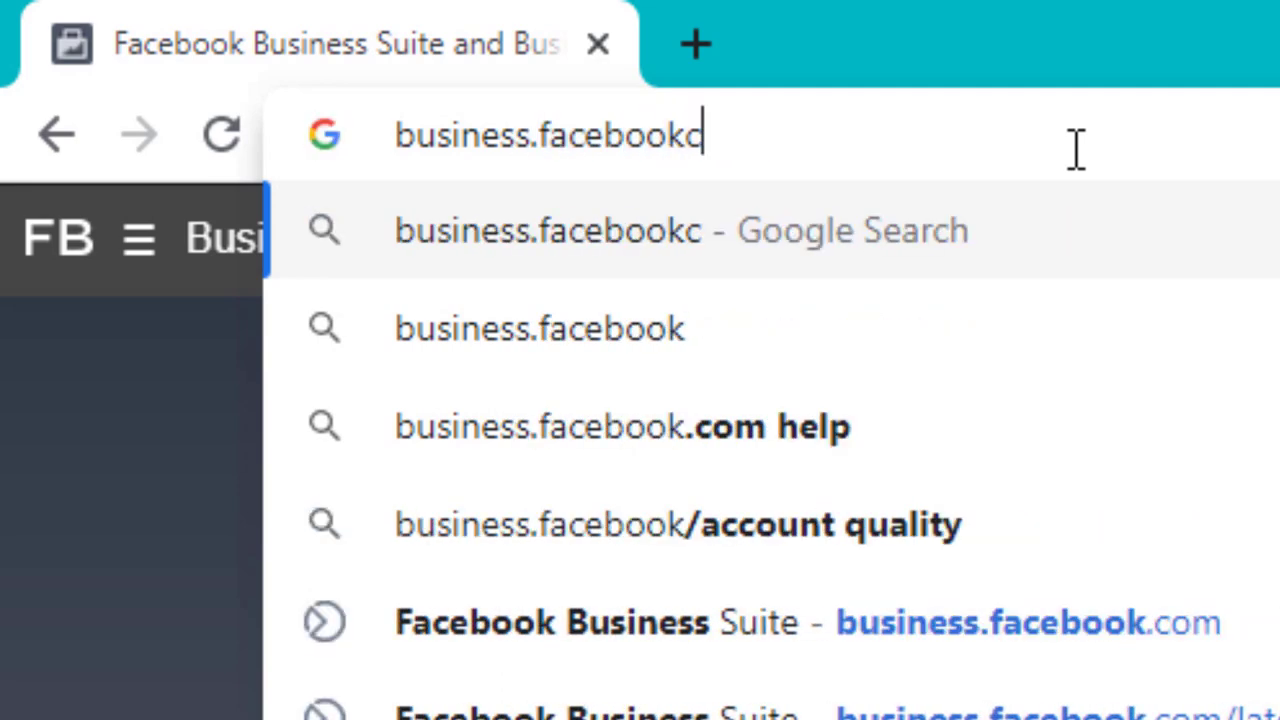
key(BackSpace)
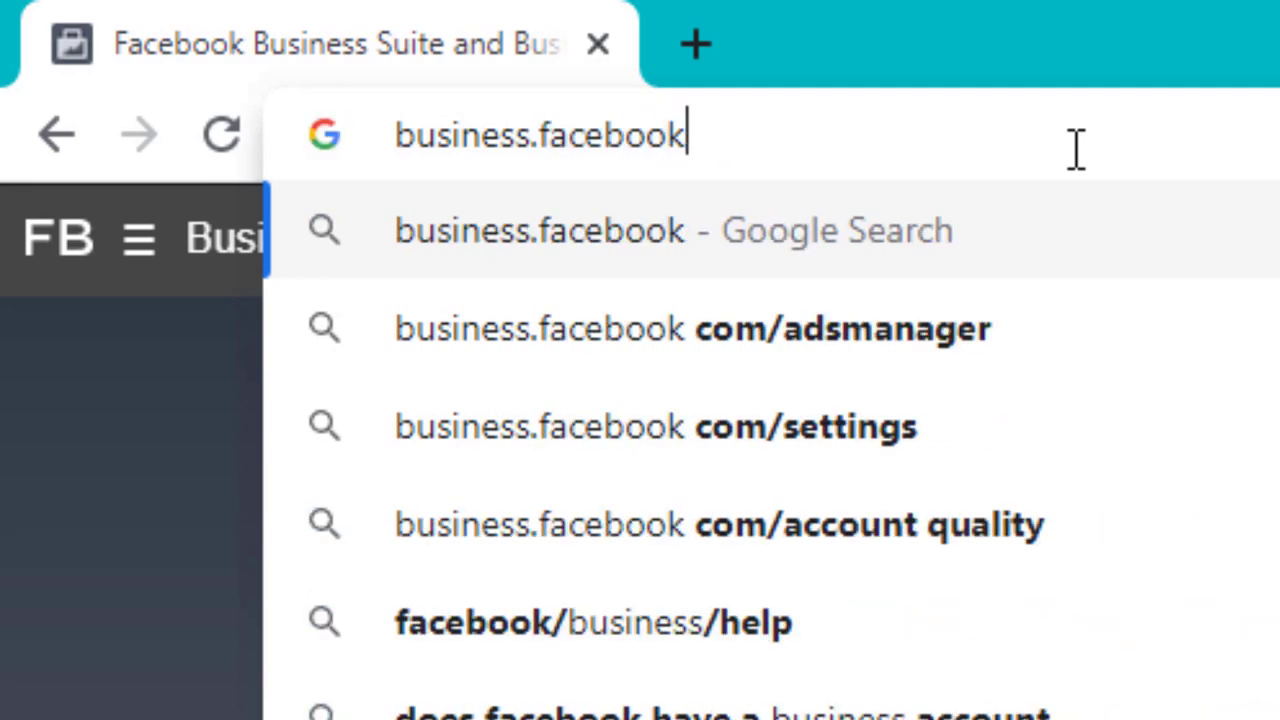
text(.com/over)
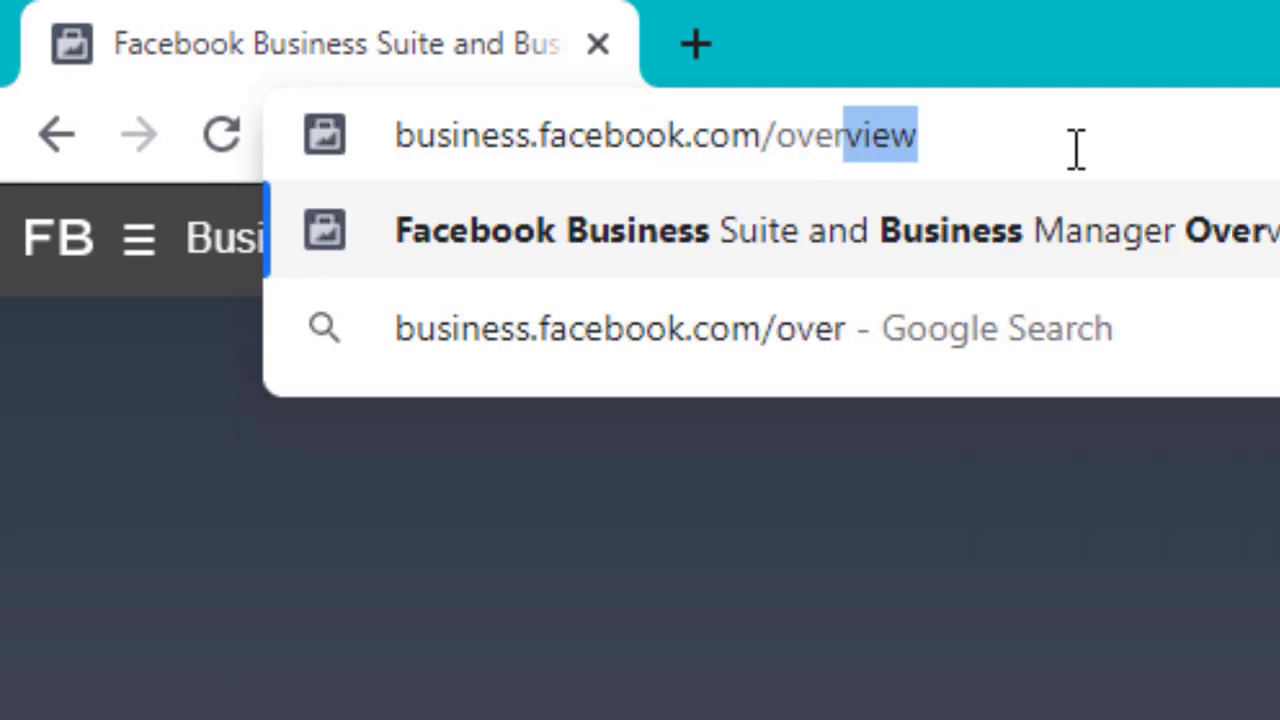
key(Return)
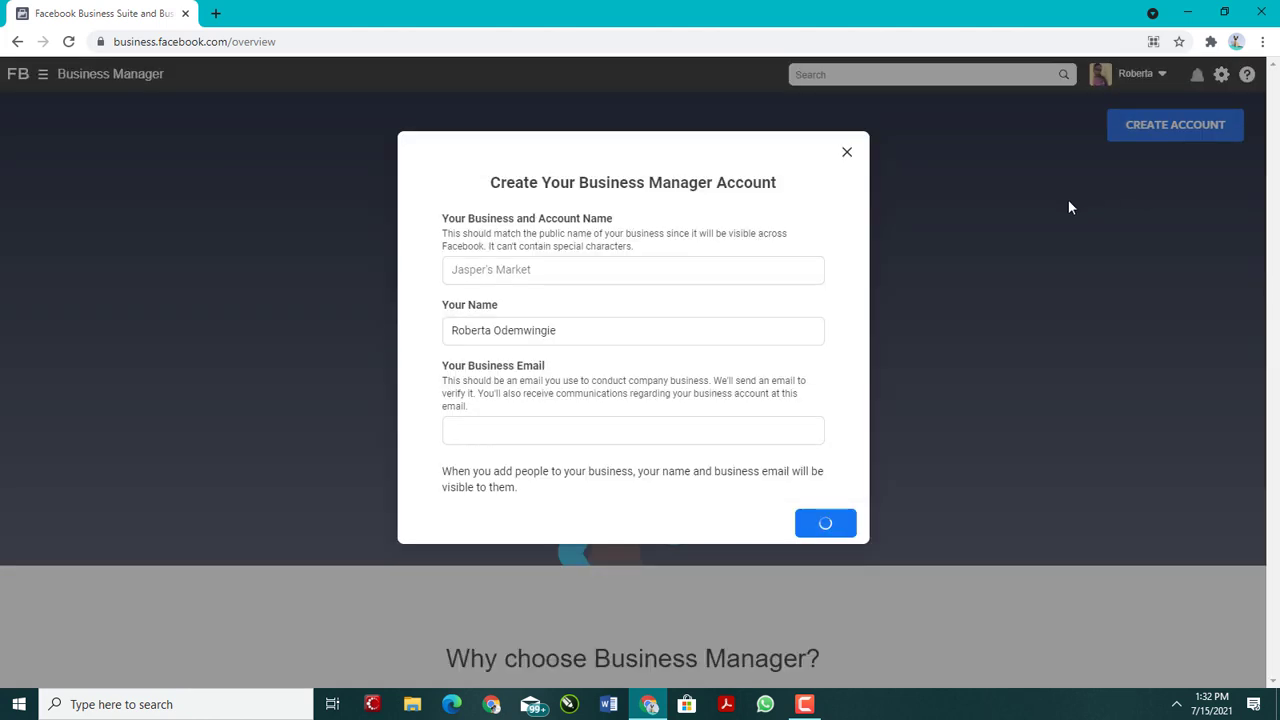
click(568, 271)
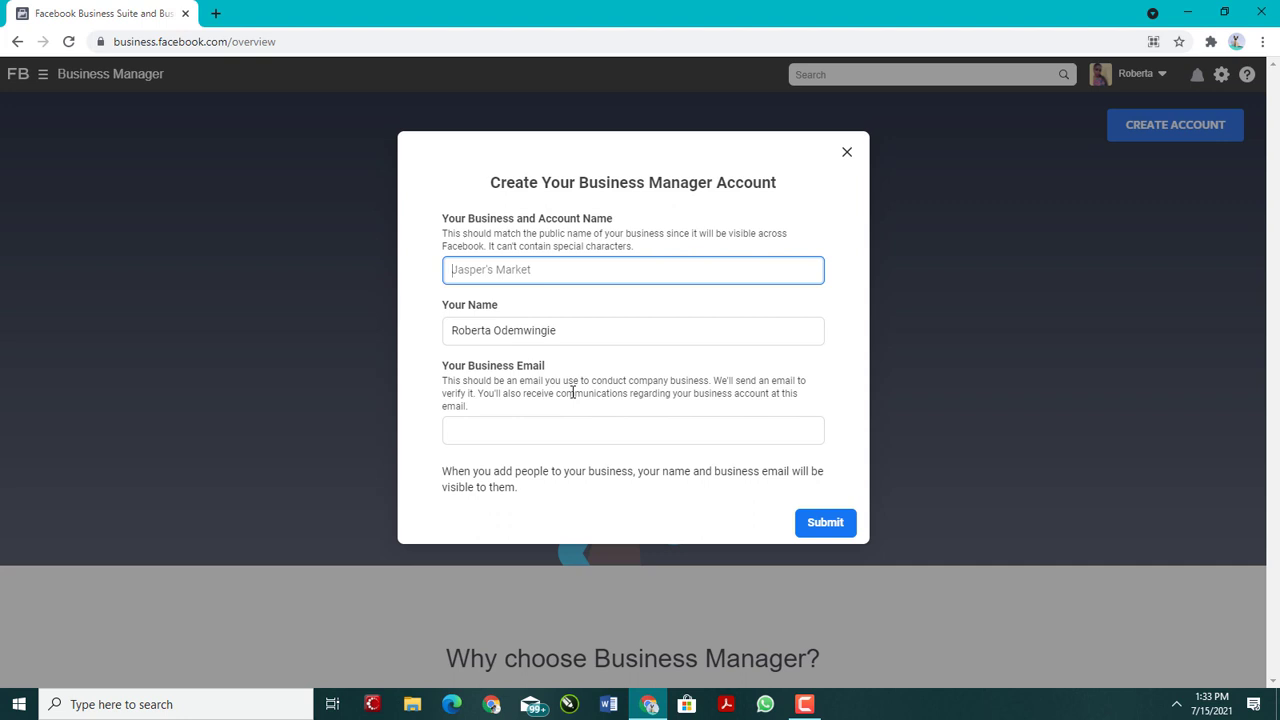
Step: Open Ads Manager in a new browser tab and go from there to Business Settings
click(216, 13)
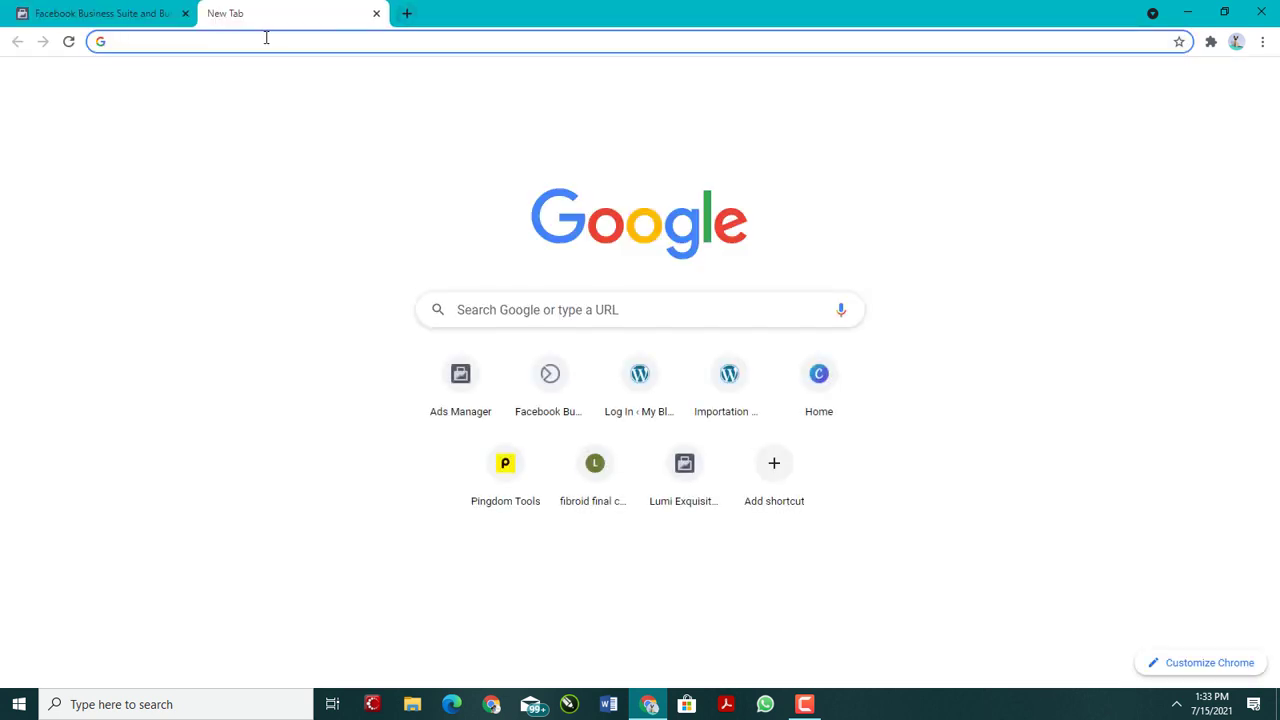
click(460, 387)
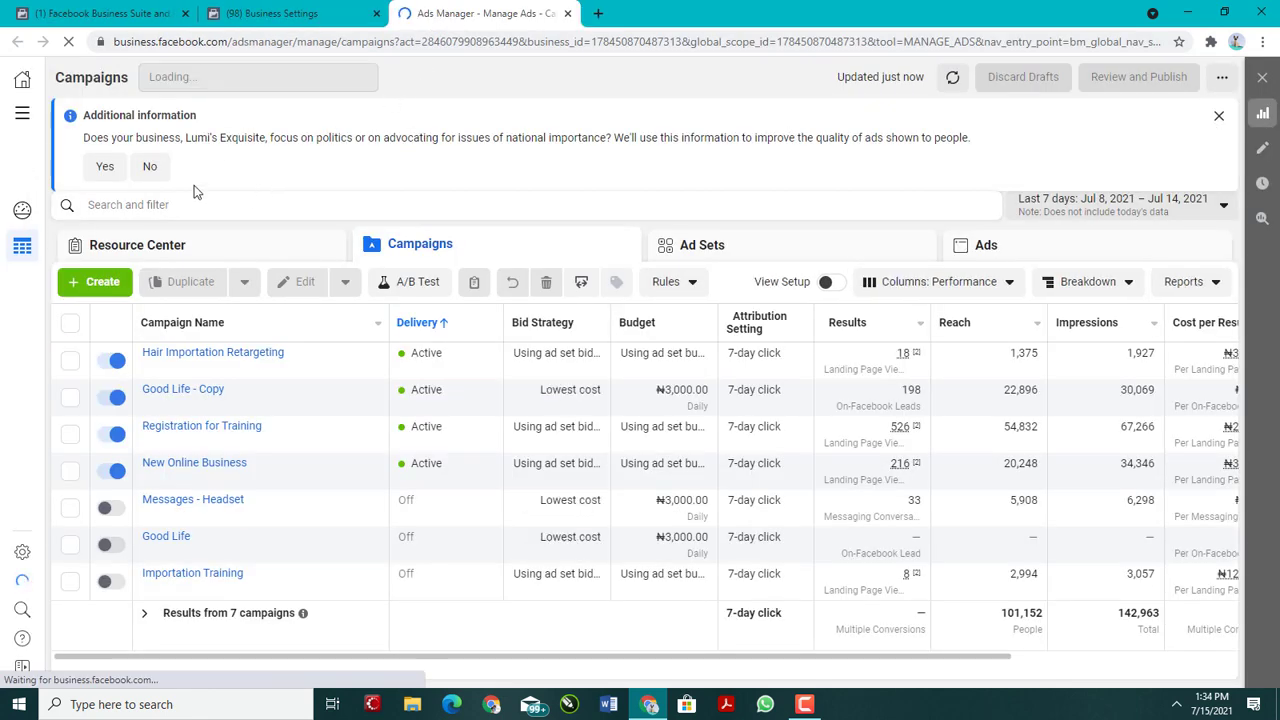
click(22, 113)
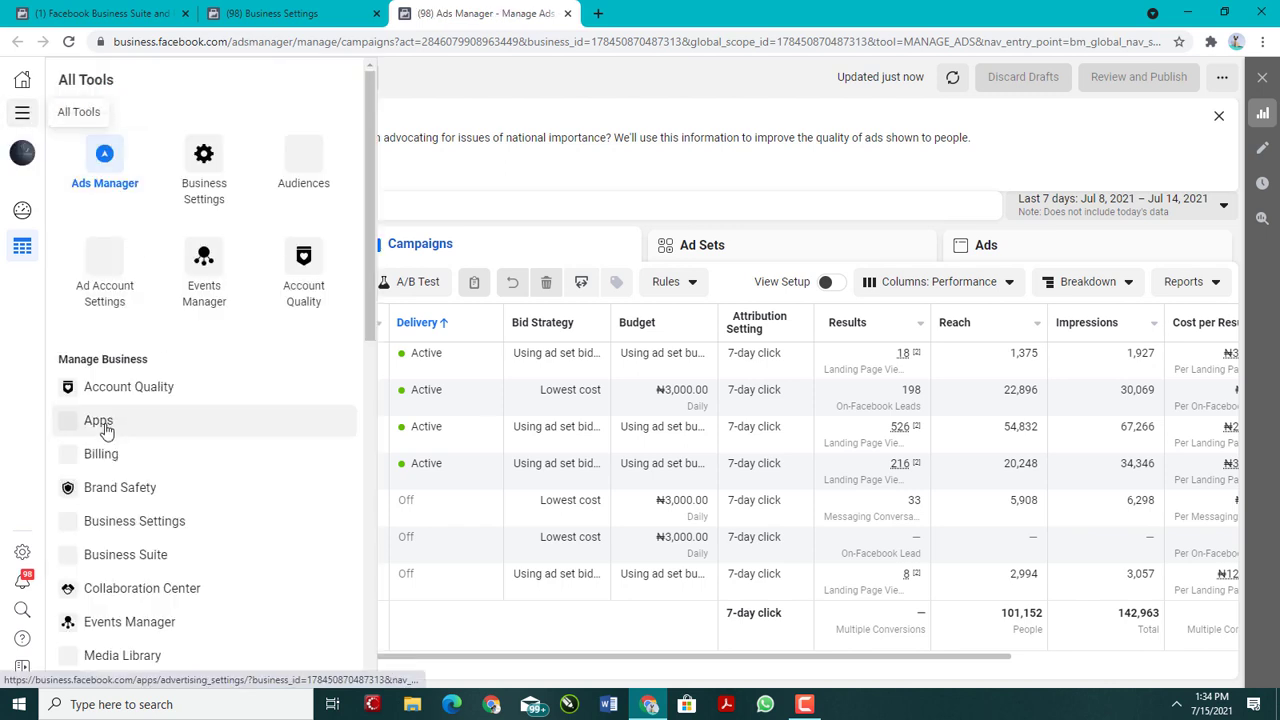
scroll(106, 429, down, 2)
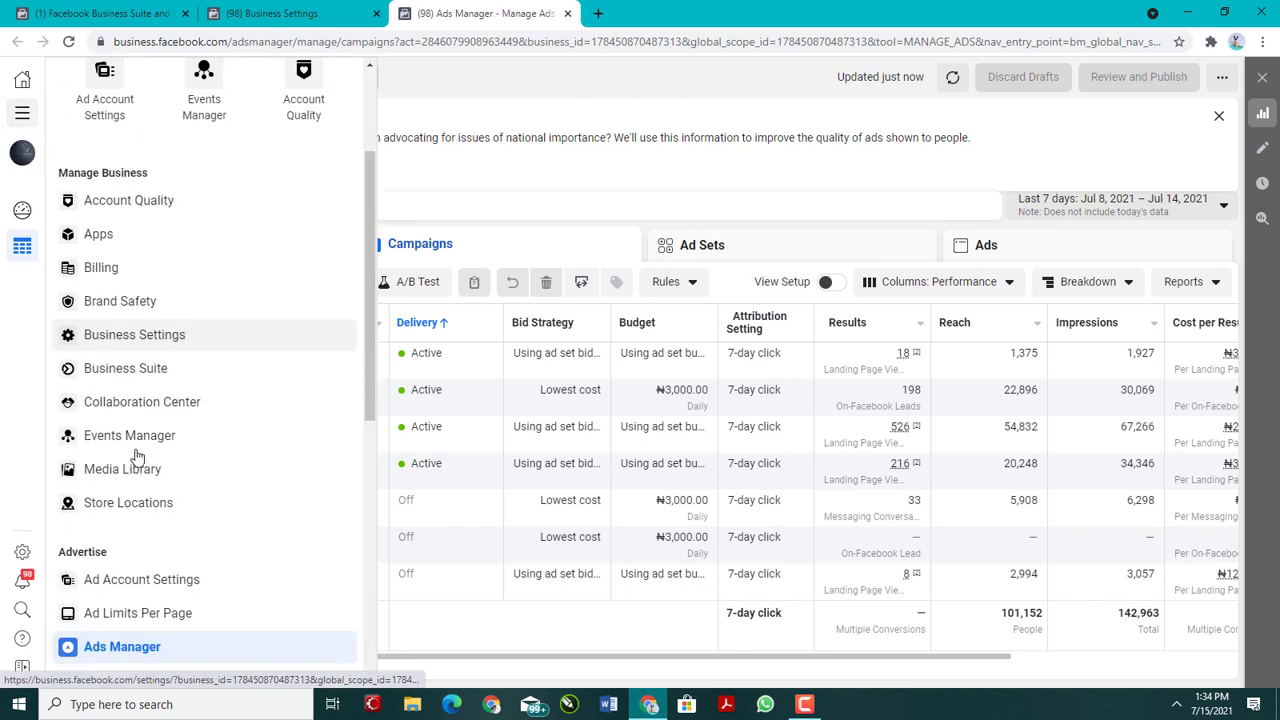
click(172, 344)
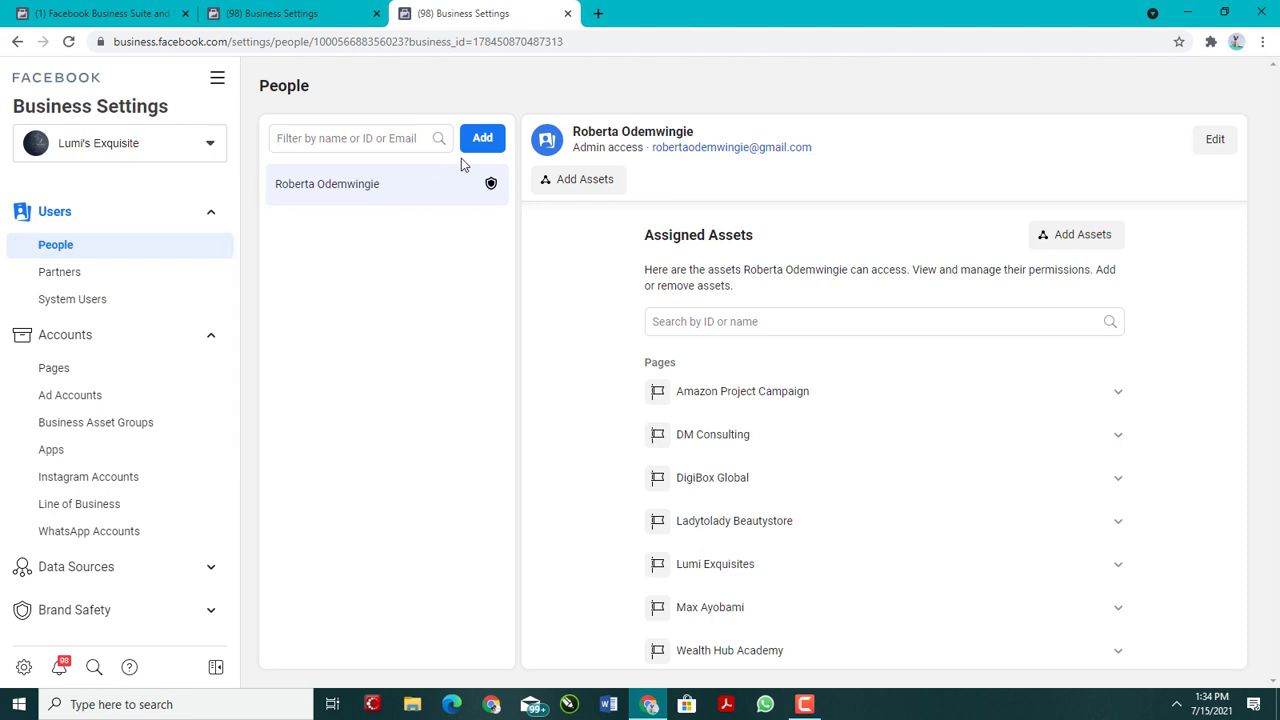
Step: Review the Invite People form in the People settings and close it without inviting anyone
click(489, 143)
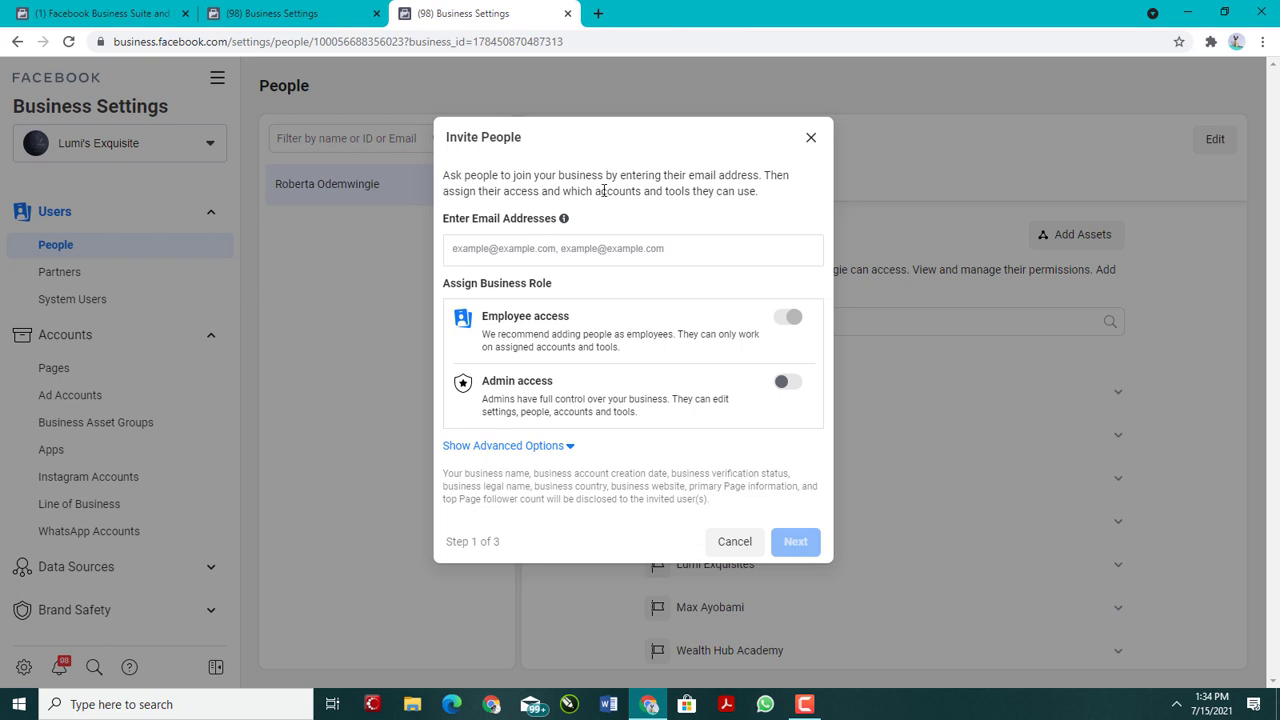
drag(445, 172, 737, 219)
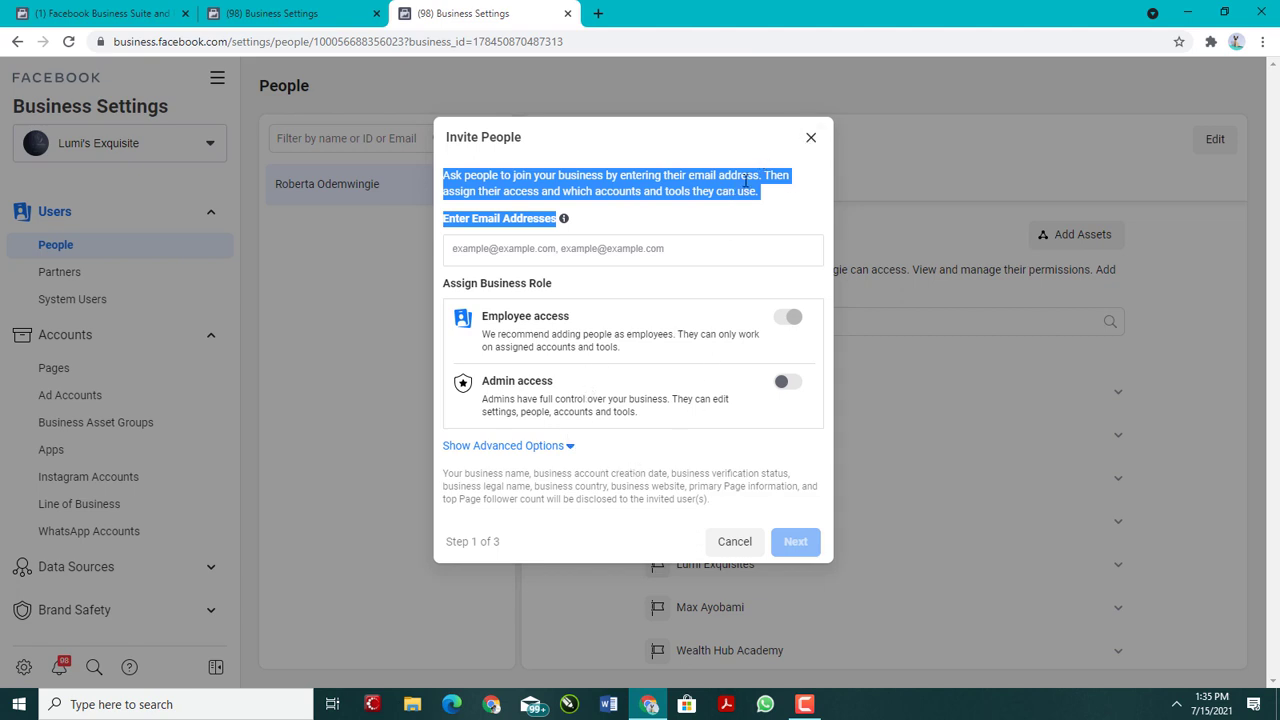
click(812, 137)
Step: View the options for adding a Page and for adding an ad account in the Accounts settings
scroll(117, 363, down, 3)
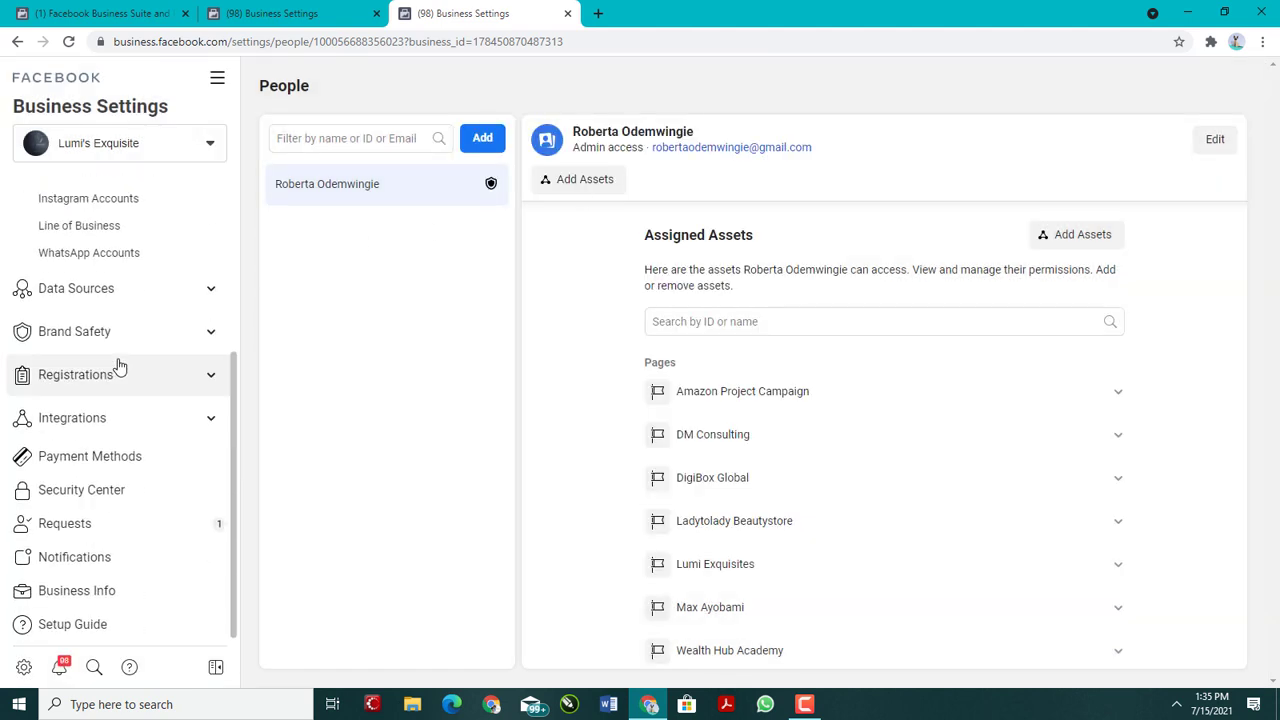
scroll(118, 330, up, 2)
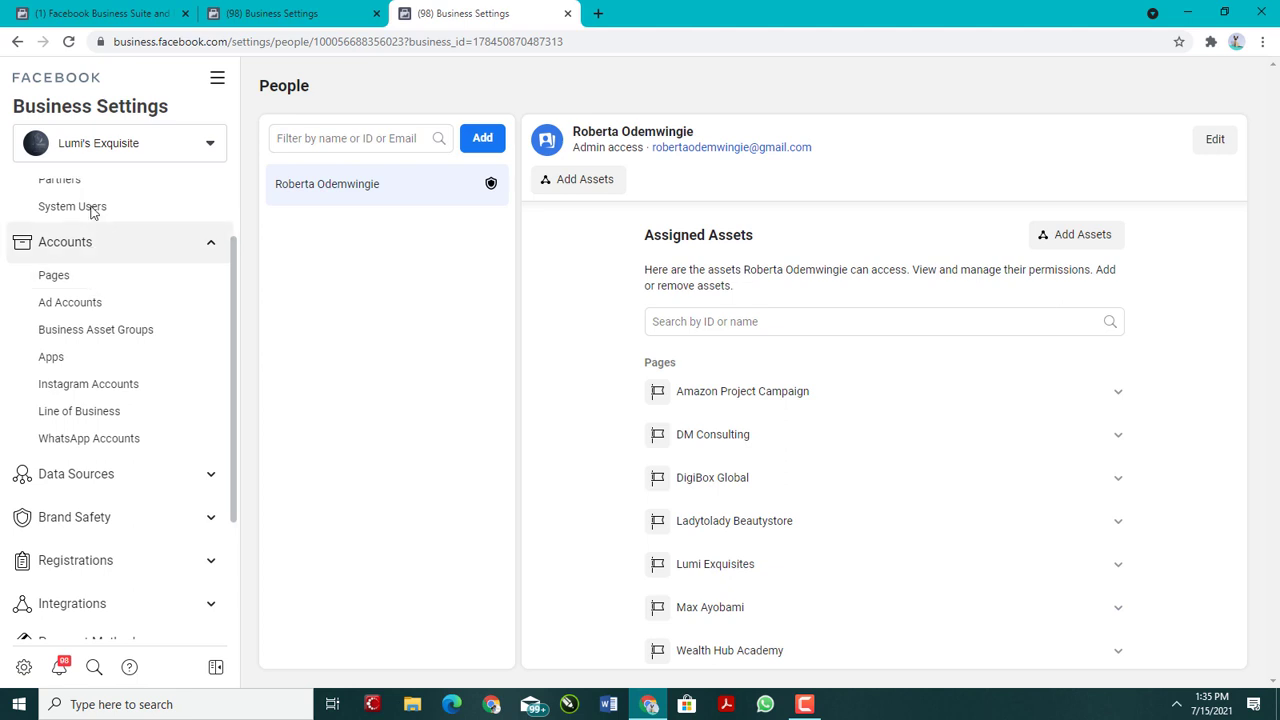
click(136, 284)
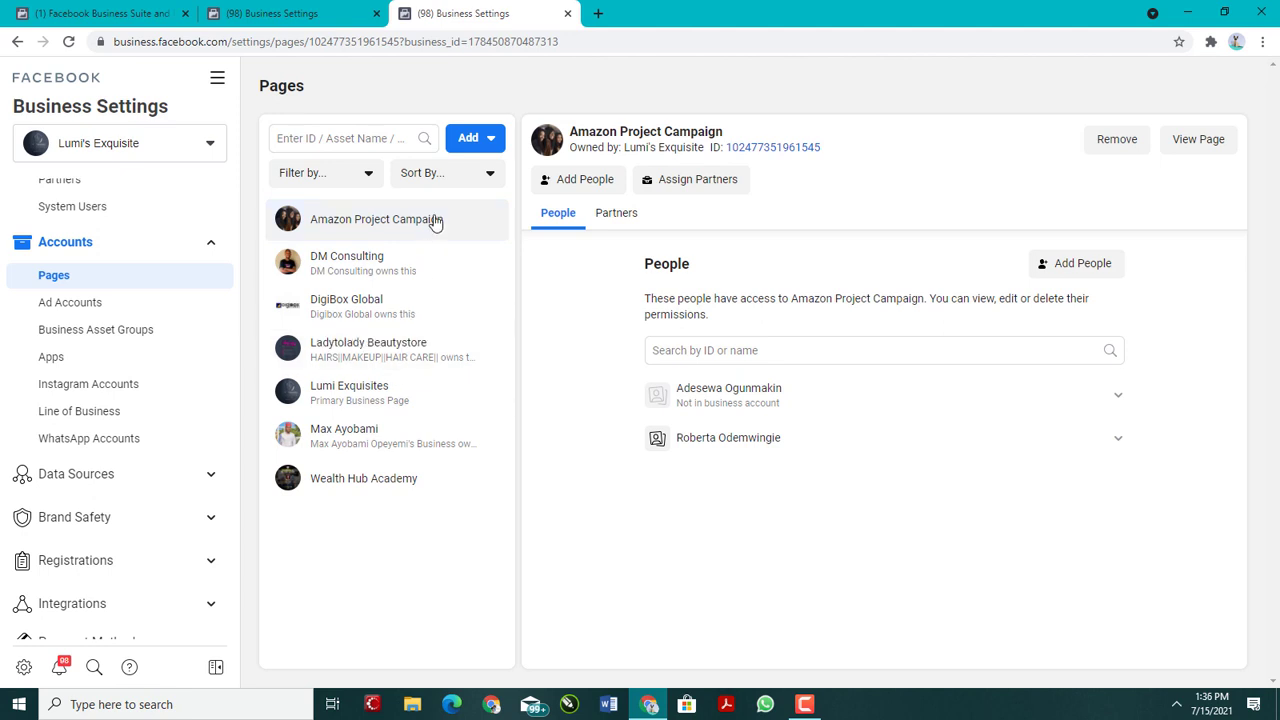
click(470, 142)
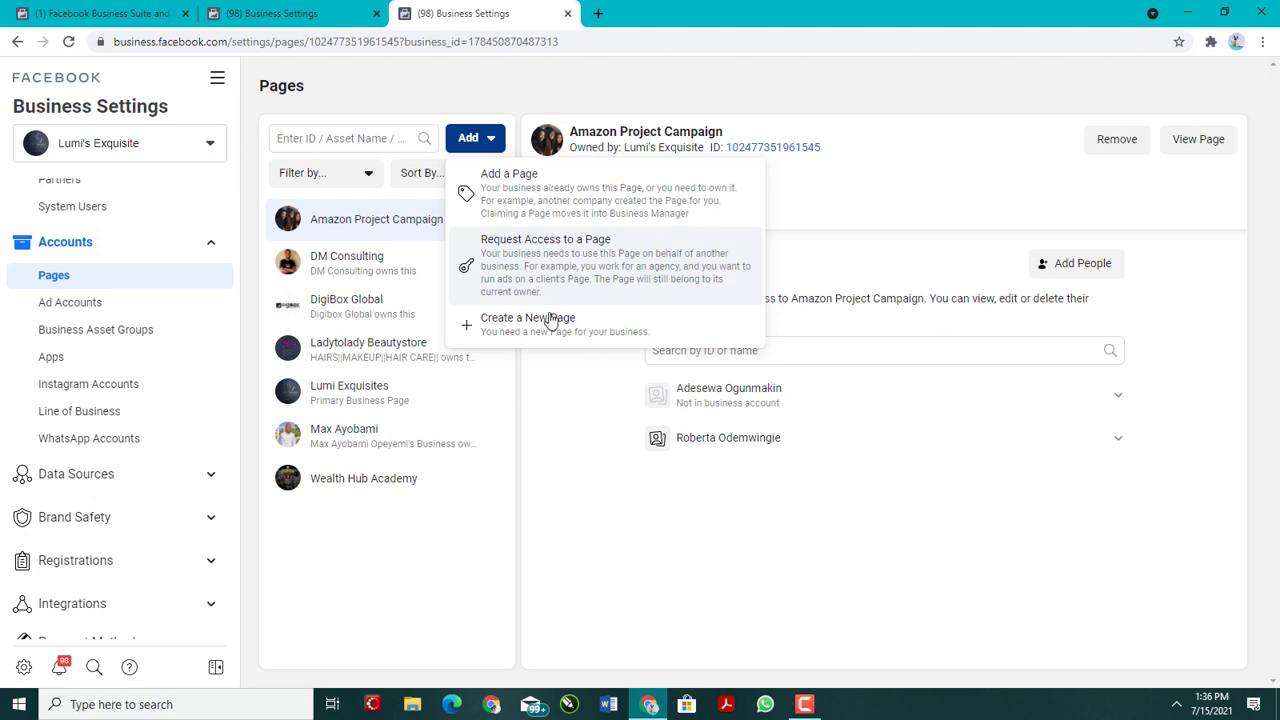
click(139, 308)
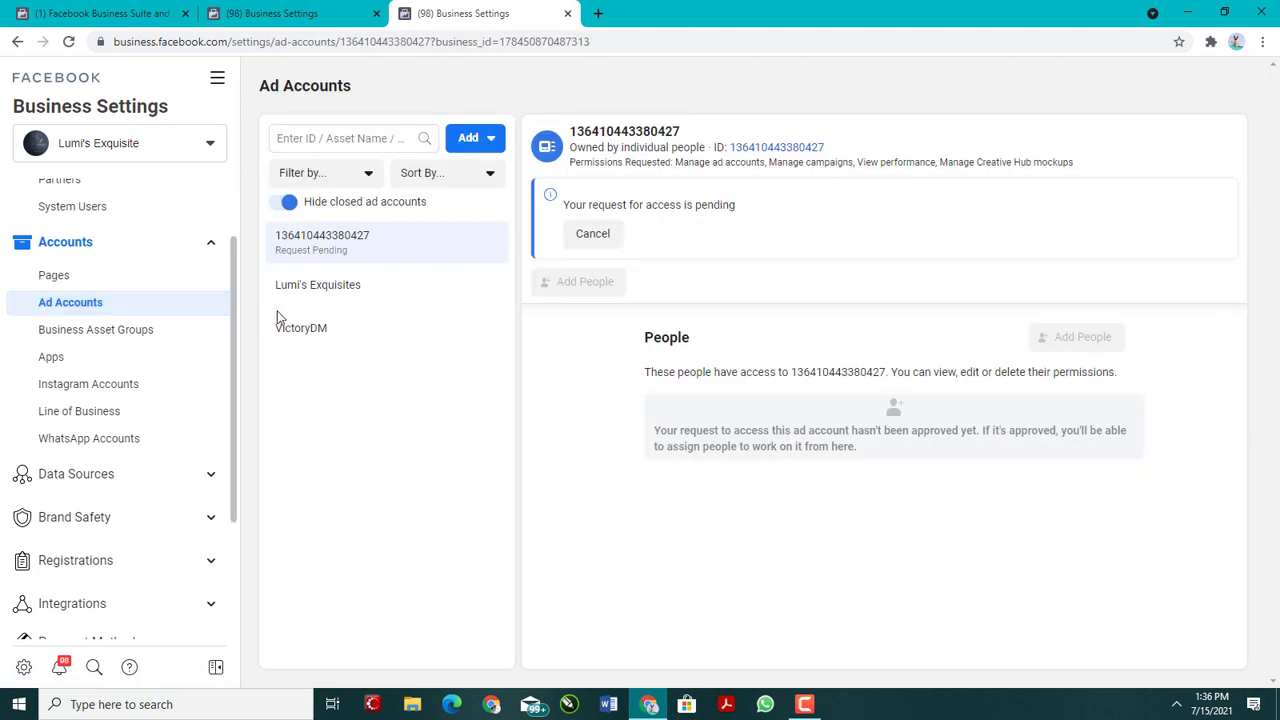
click(490, 139)
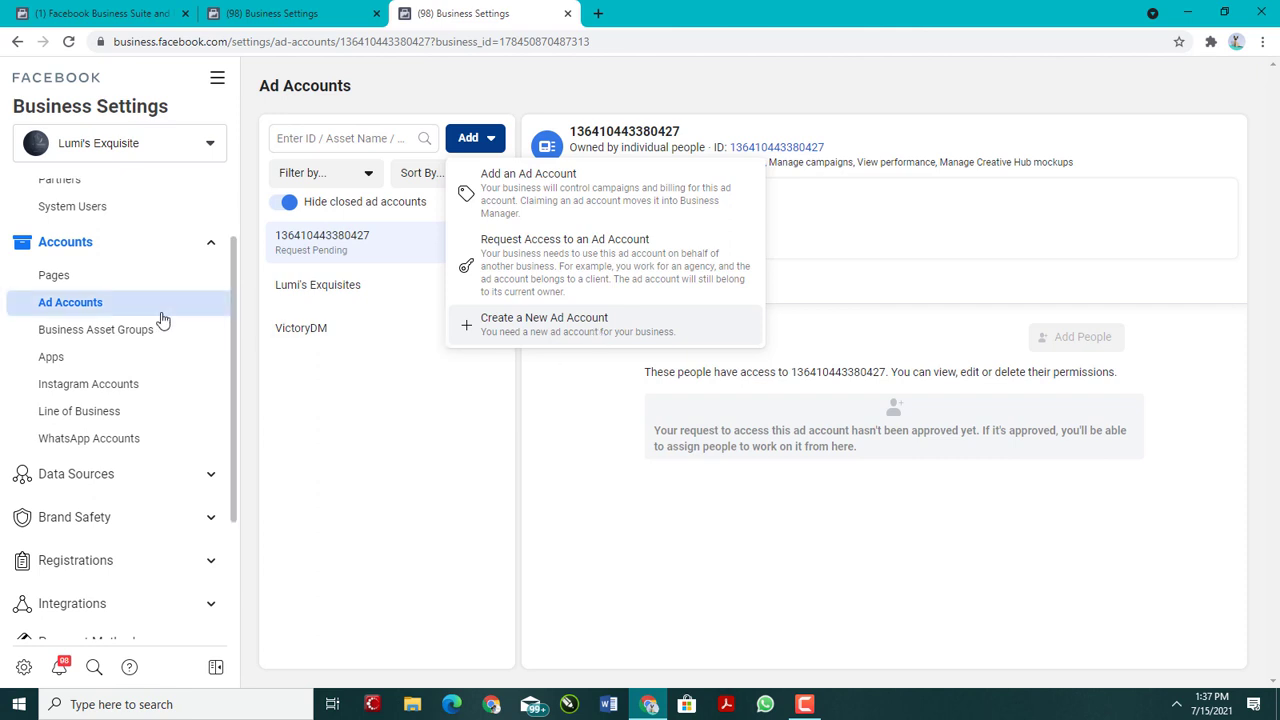
Step: Review the form for adding an Instagram account and close it without connecting one
click(128, 385)
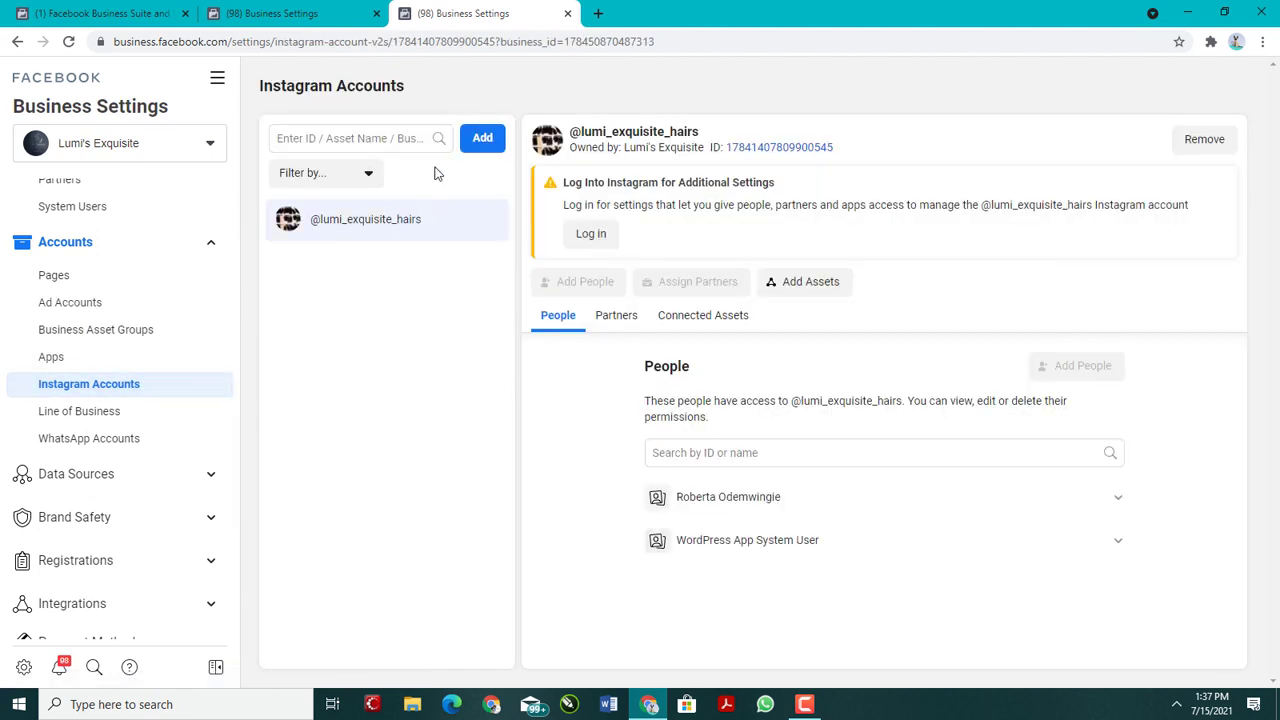
click(493, 148)
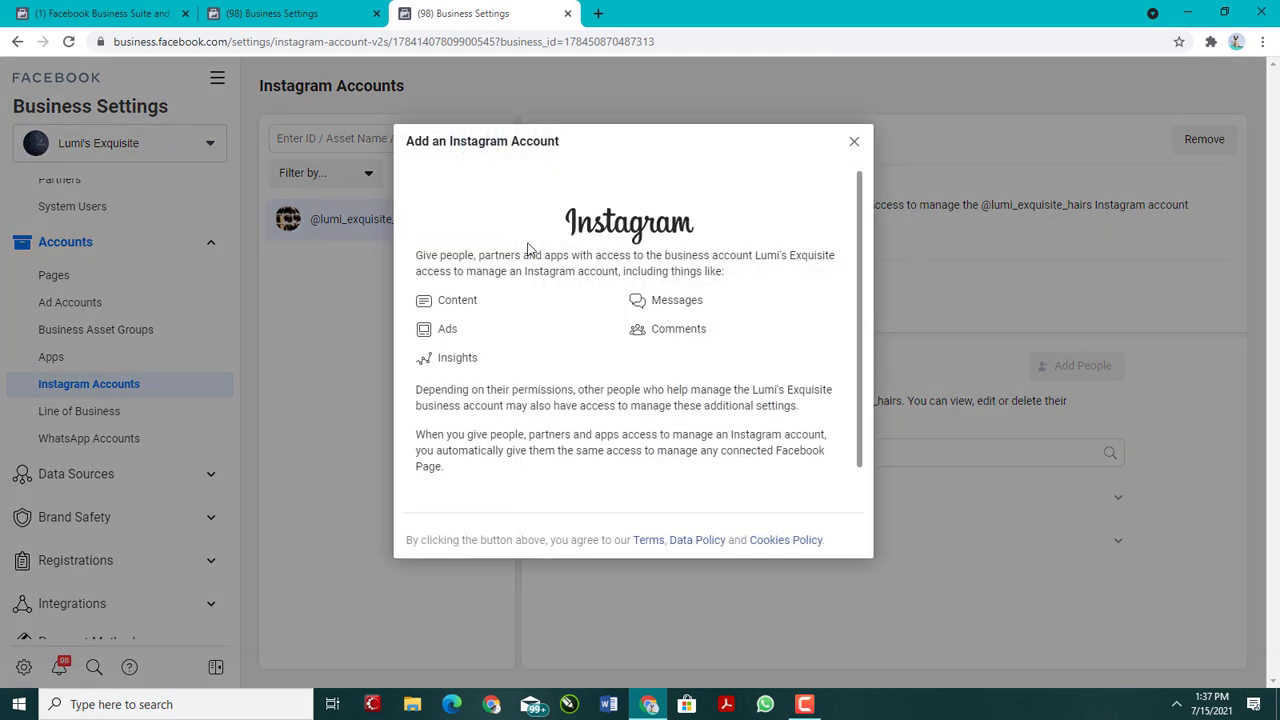
scroll(600, 440, down, 1)
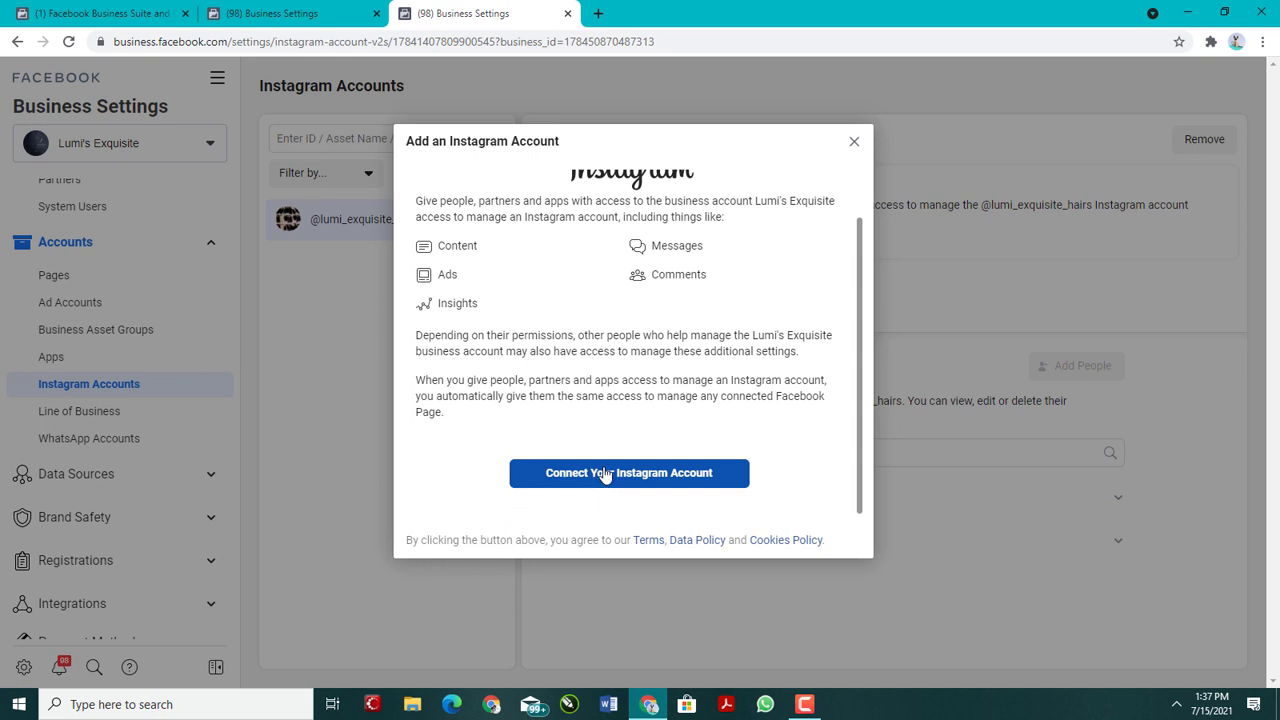
click(853, 142)
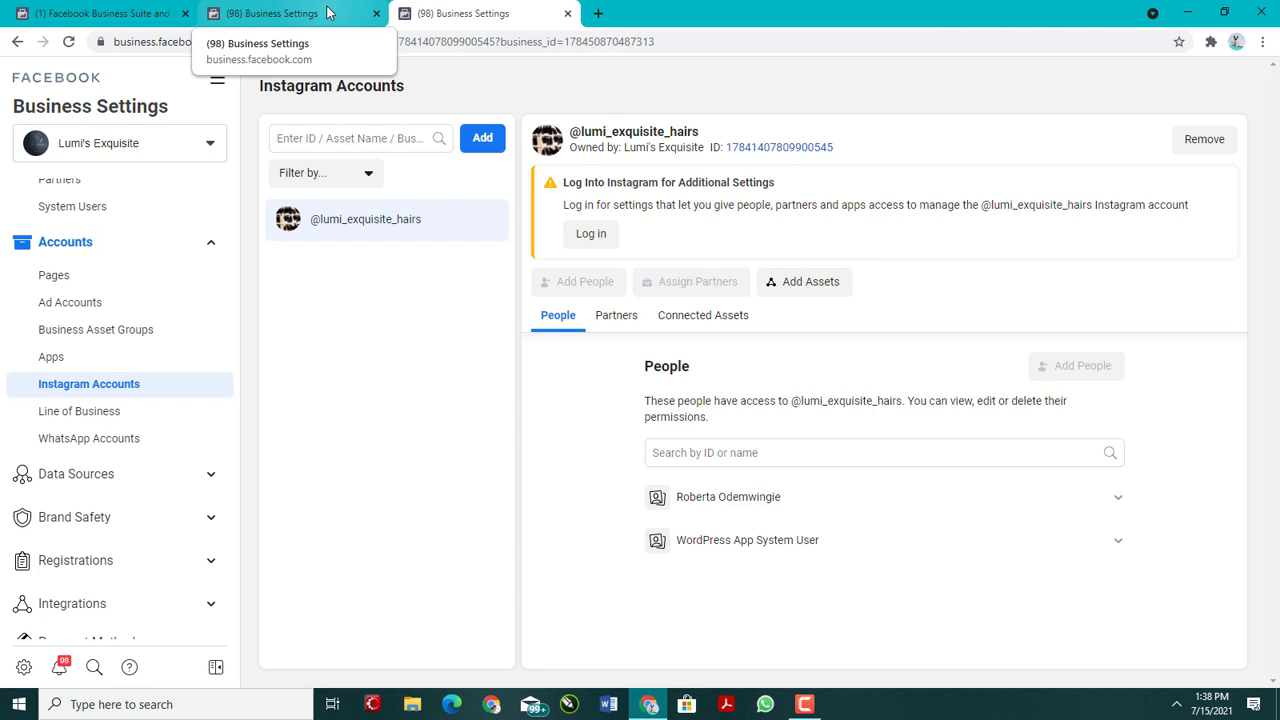
Step: View the form for adding a WhatsApp Business App account and close it without entering a phone number
click(100, 449)
click(758, 352)
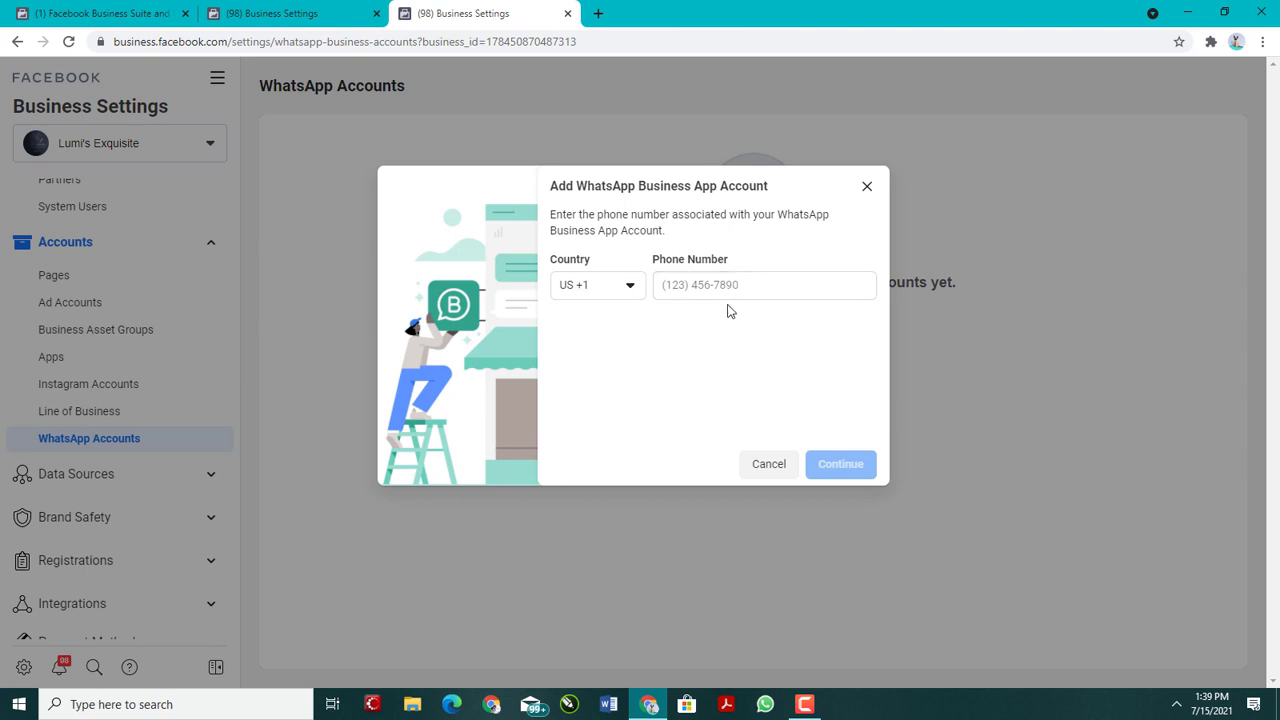
click(868, 189)
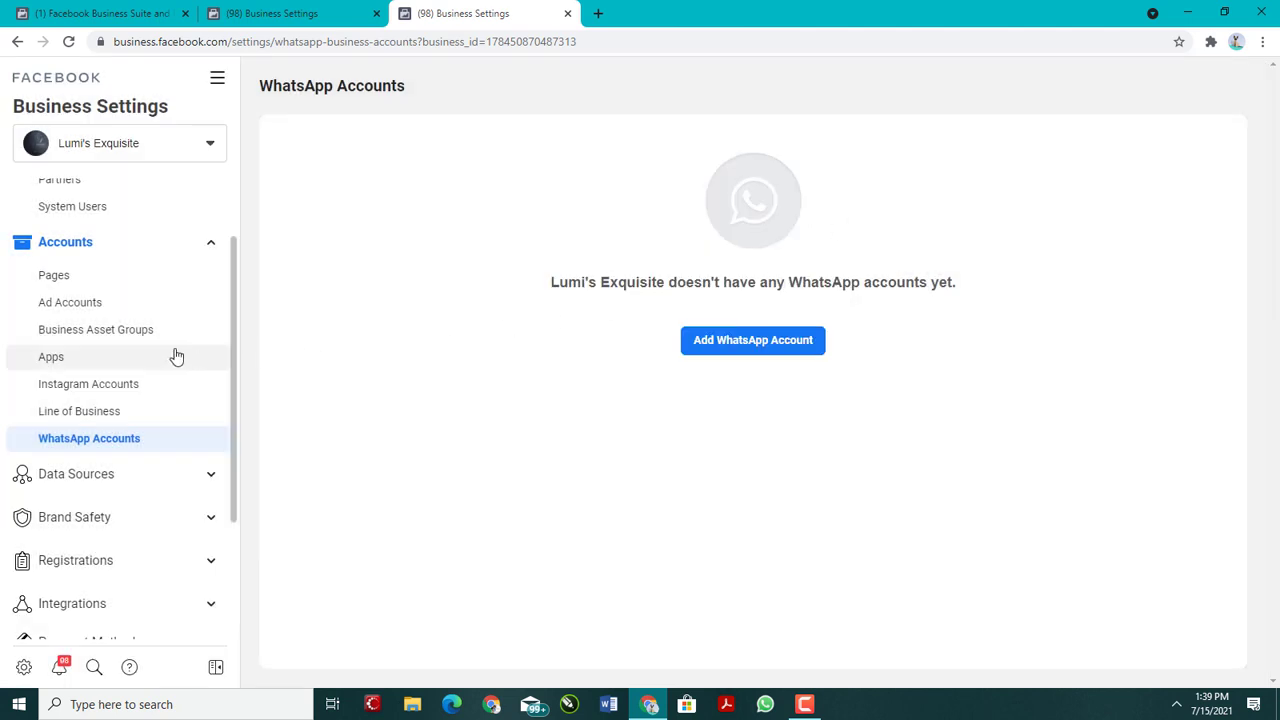
Step: Expand the Data Sources settings and view the dmconsulting.tech domain under Brand Safety
scroll(126, 343, down, 4)
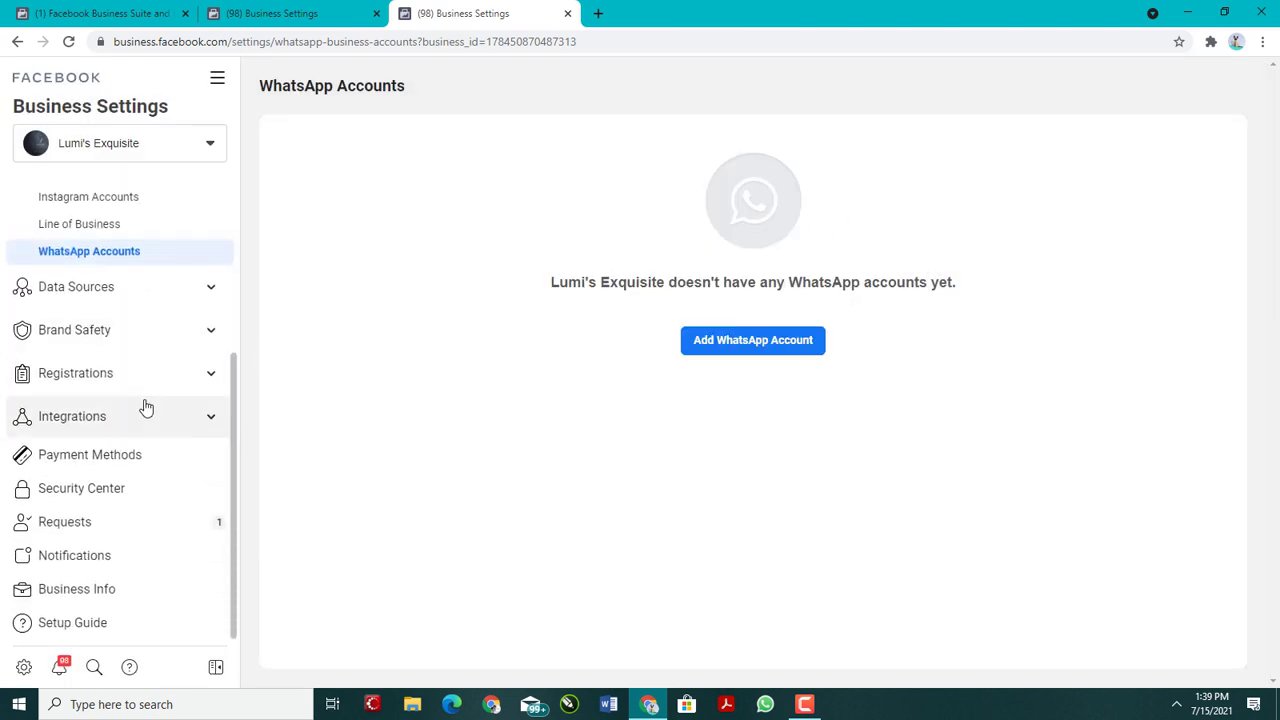
click(132, 290)
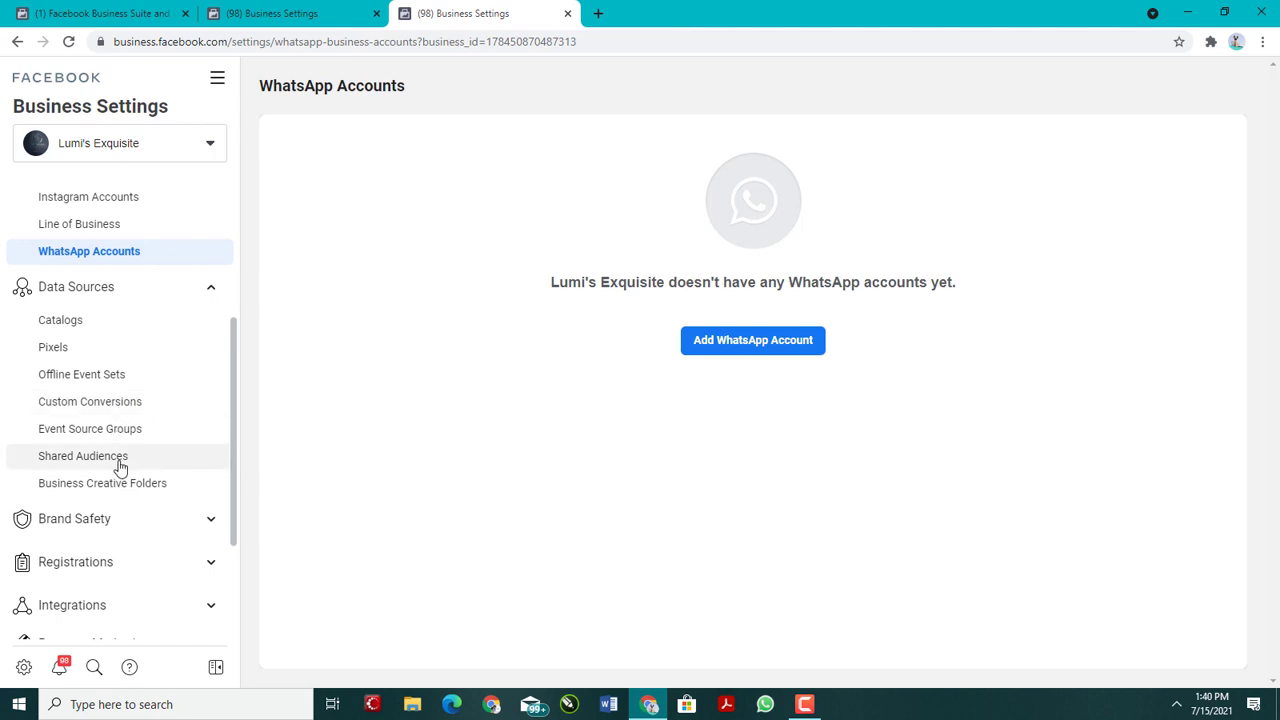
scroll(117, 466, down, 2)
click(90, 341)
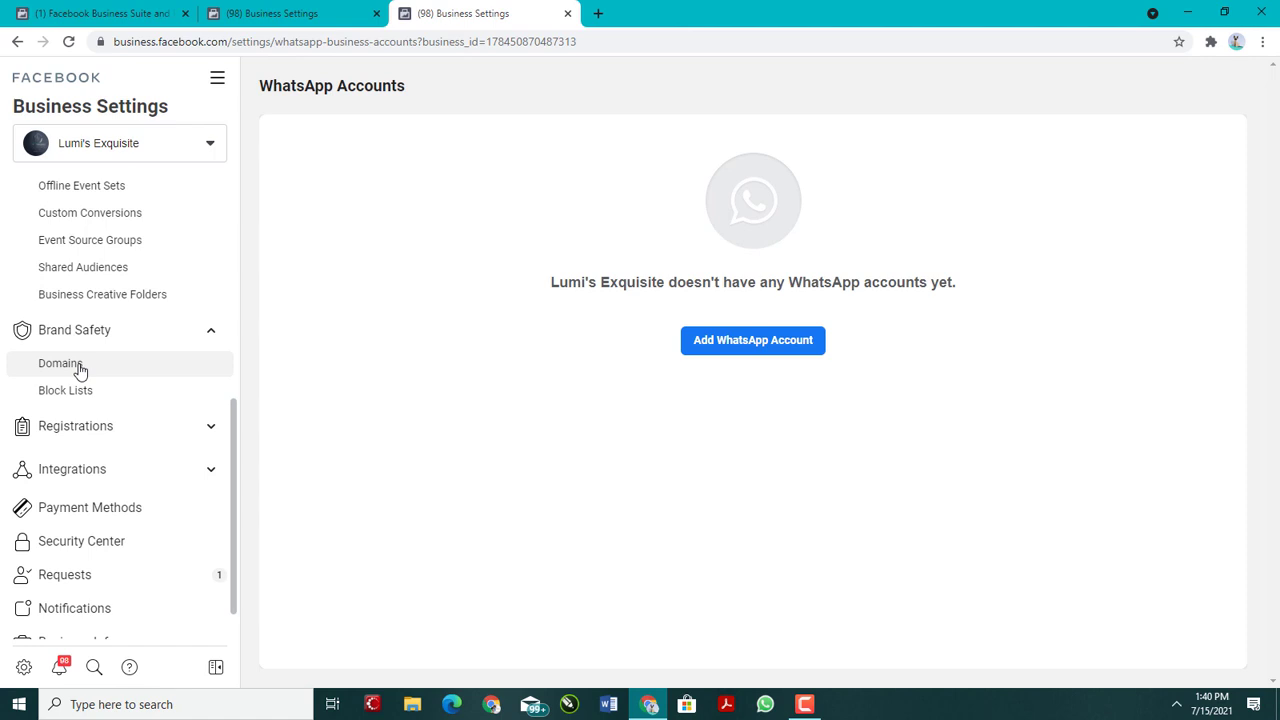
click(80, 366)
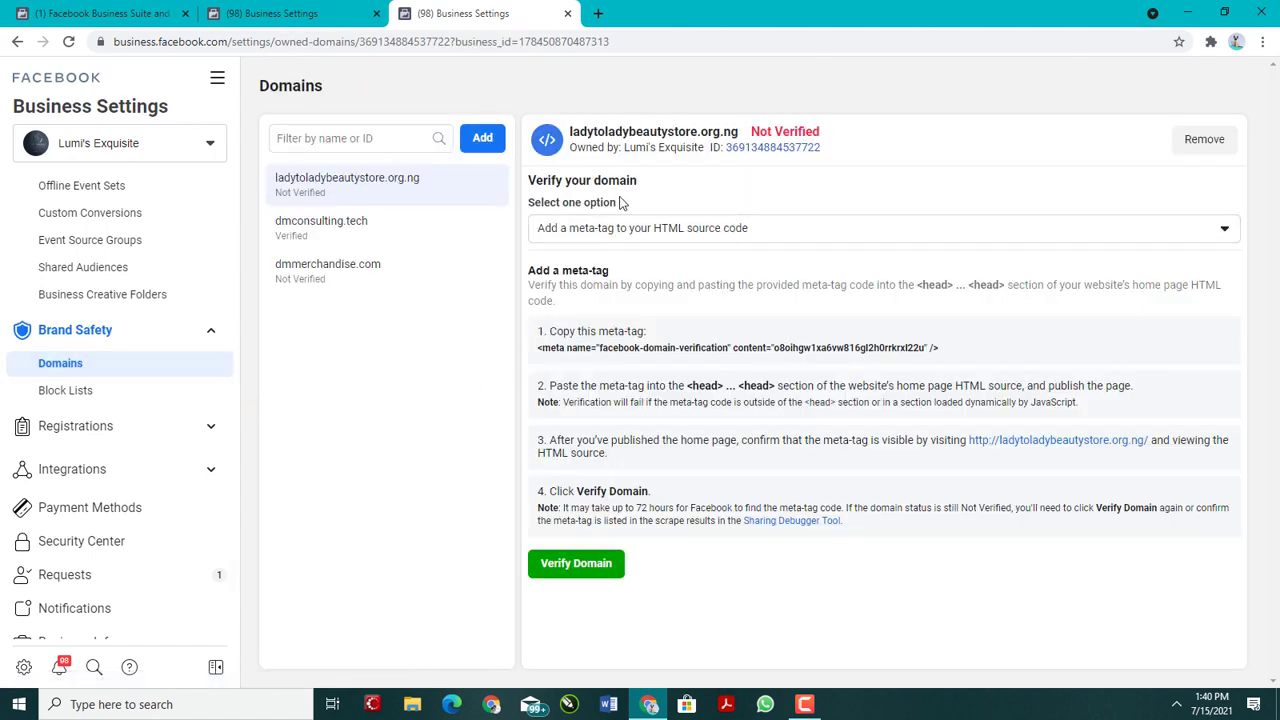
click(378, 230)
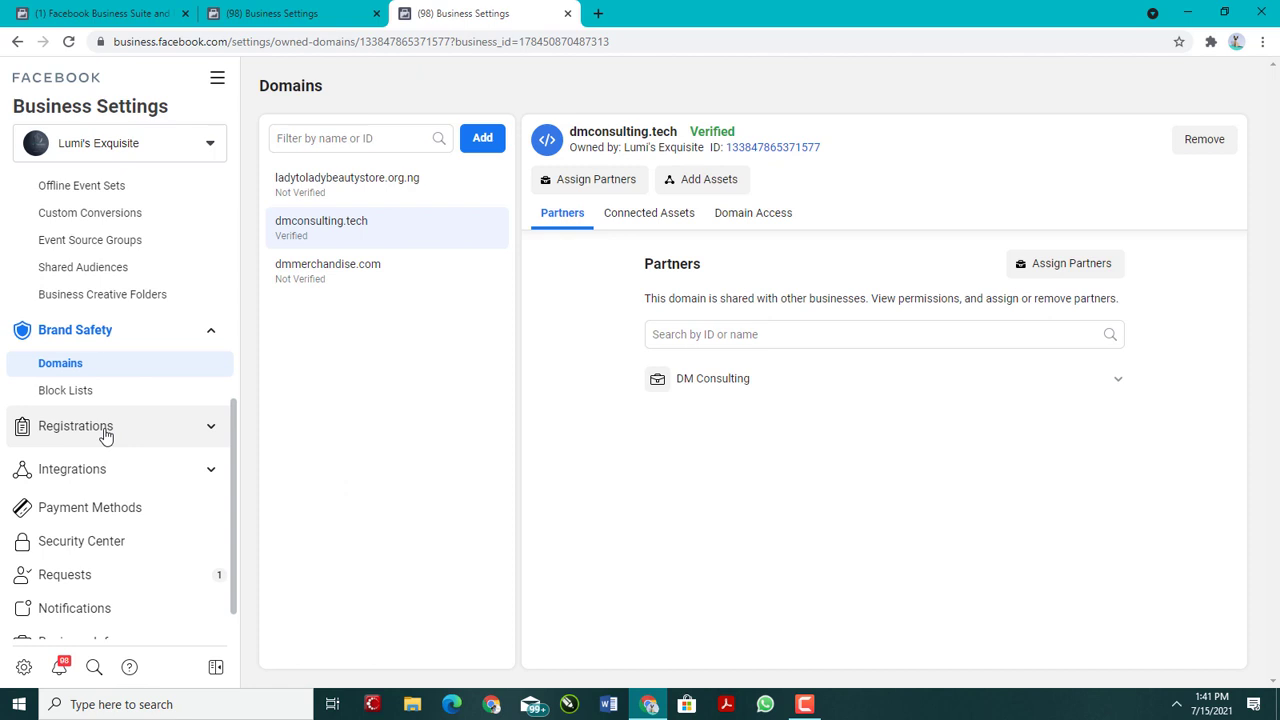
Step: Expand the Registrations and Integrations settings and view the Security Center
click(106, 430)
scroll(103, 455, down, 1)
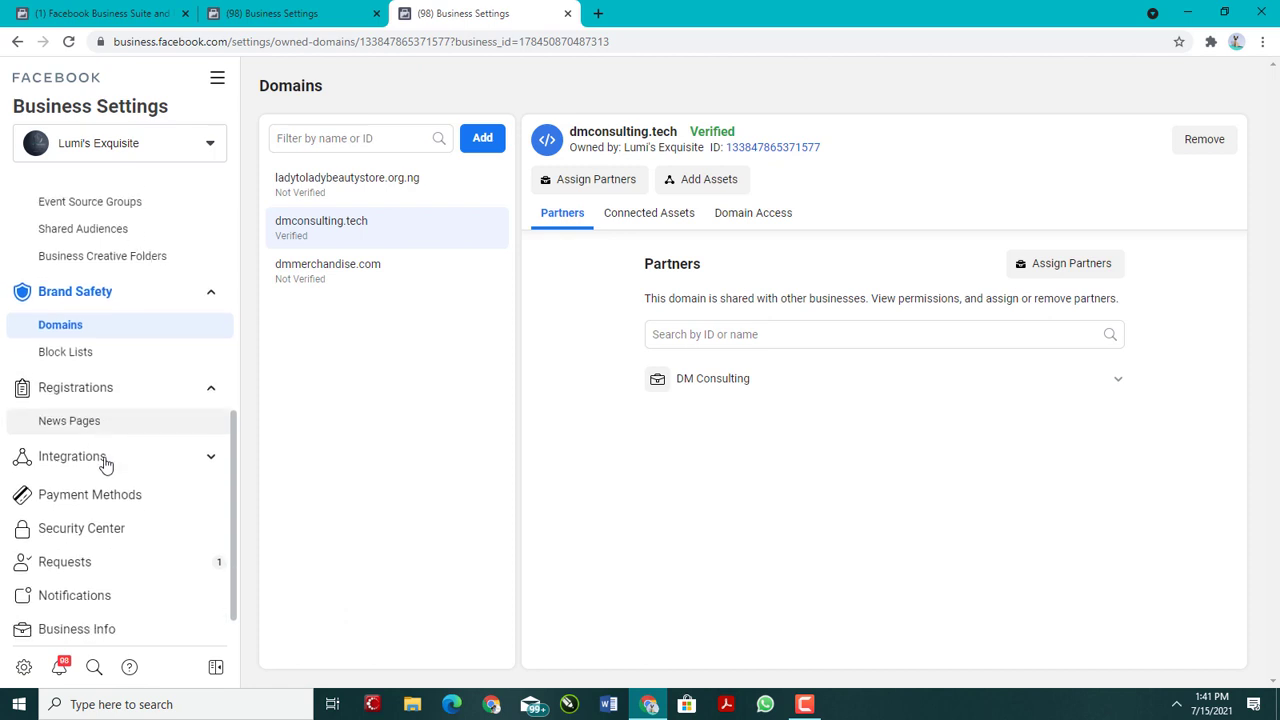
click(100, 425)
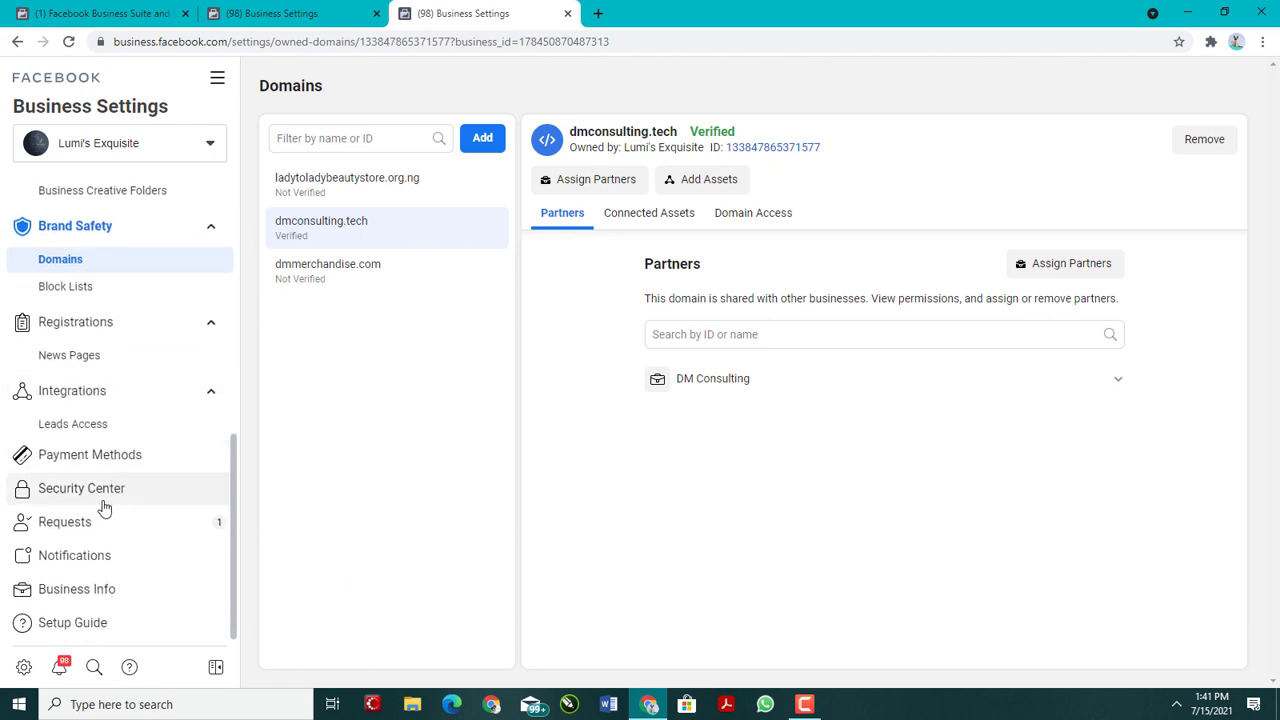
click(105, 503)
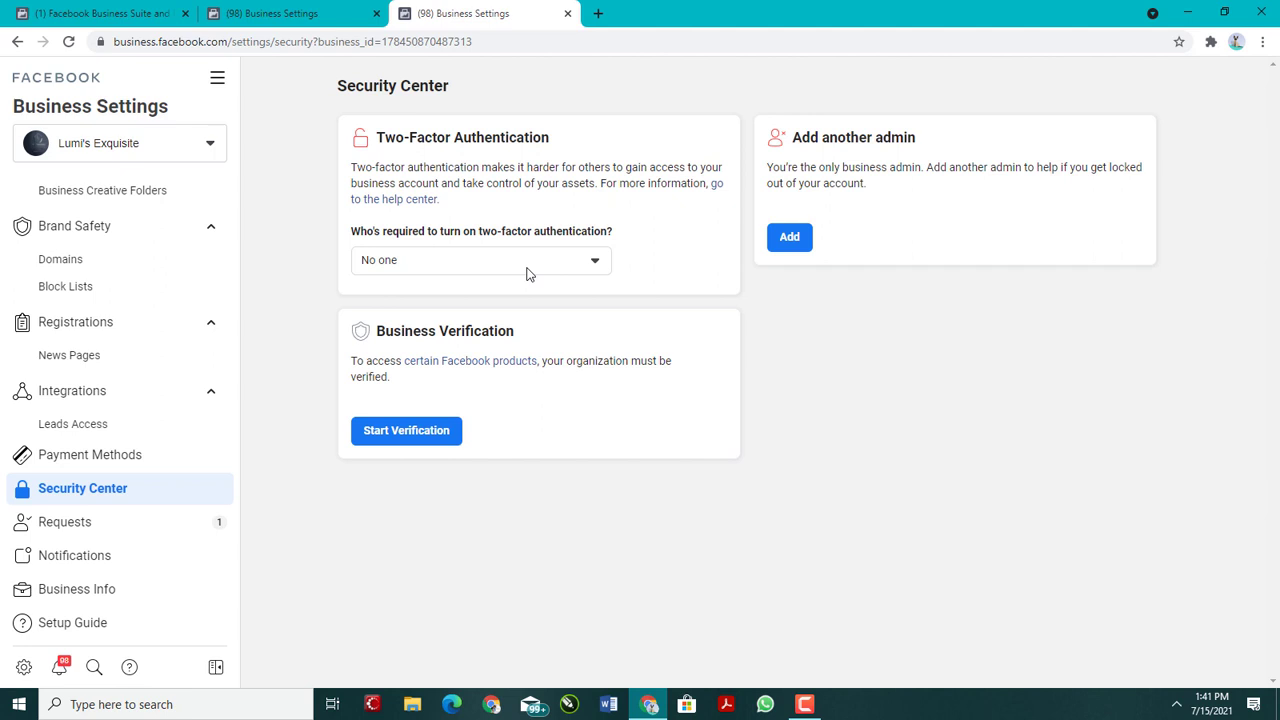
click(795, 238)
click(418, 430)
mouse_move(811, 708)
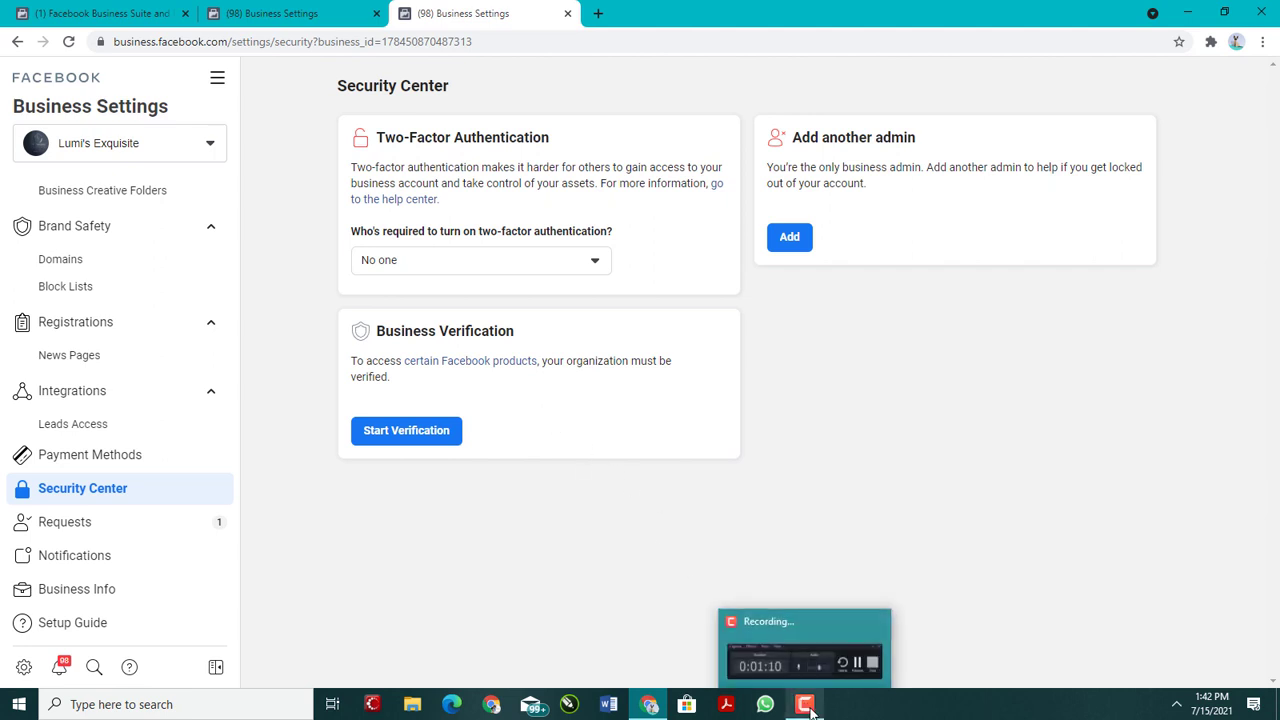
click(830, 660)
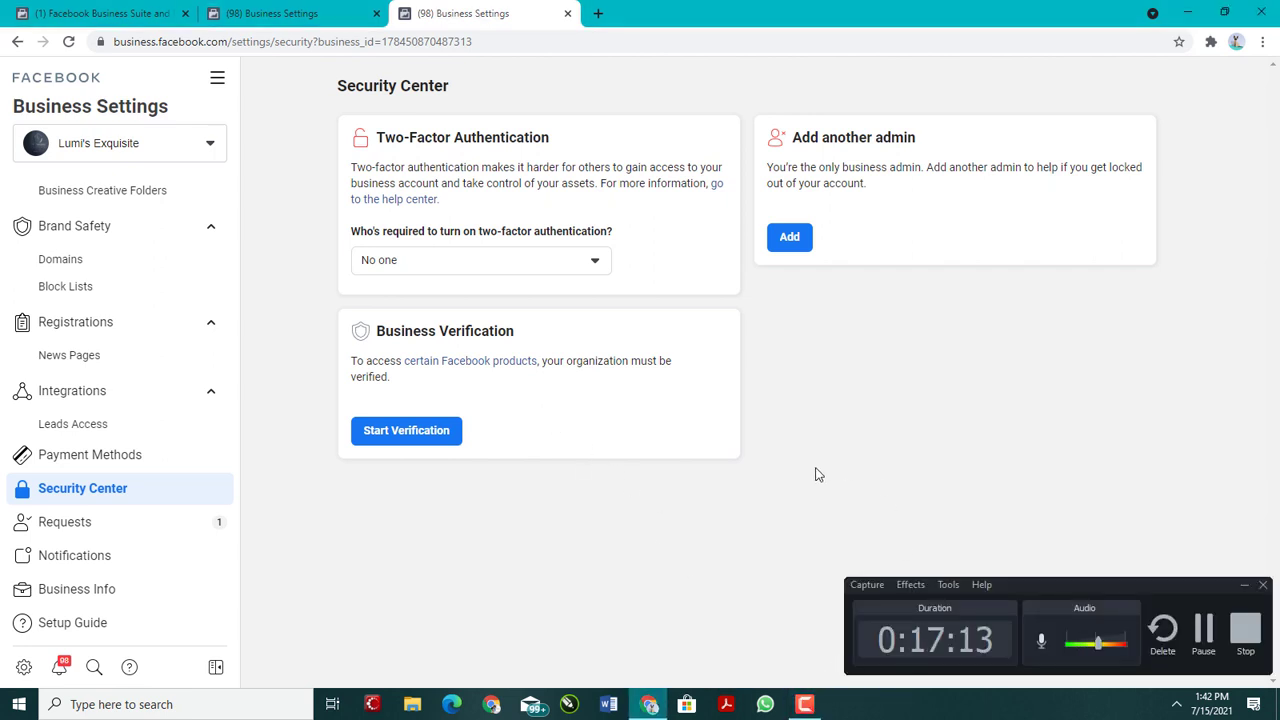
click(1244, 587)
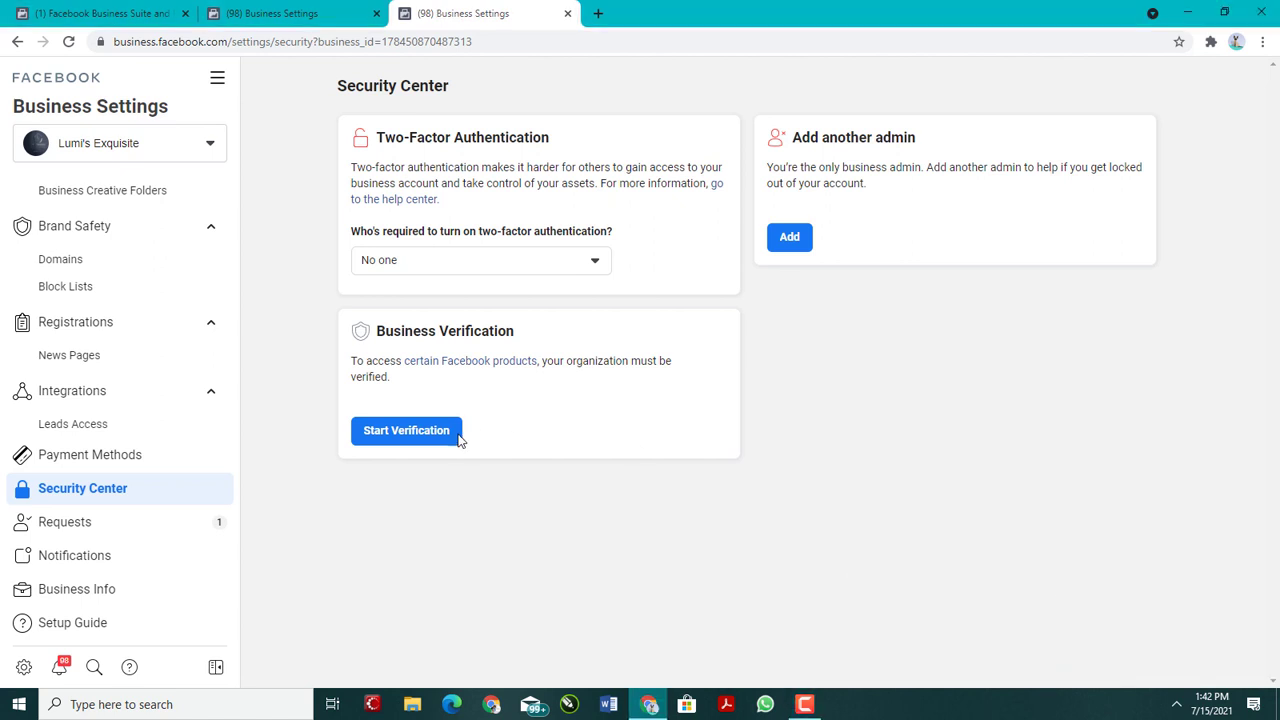
Step: Open the help article on certain Facebook products from the Business Verification section in a separate browser tab
right_click(474, 368)
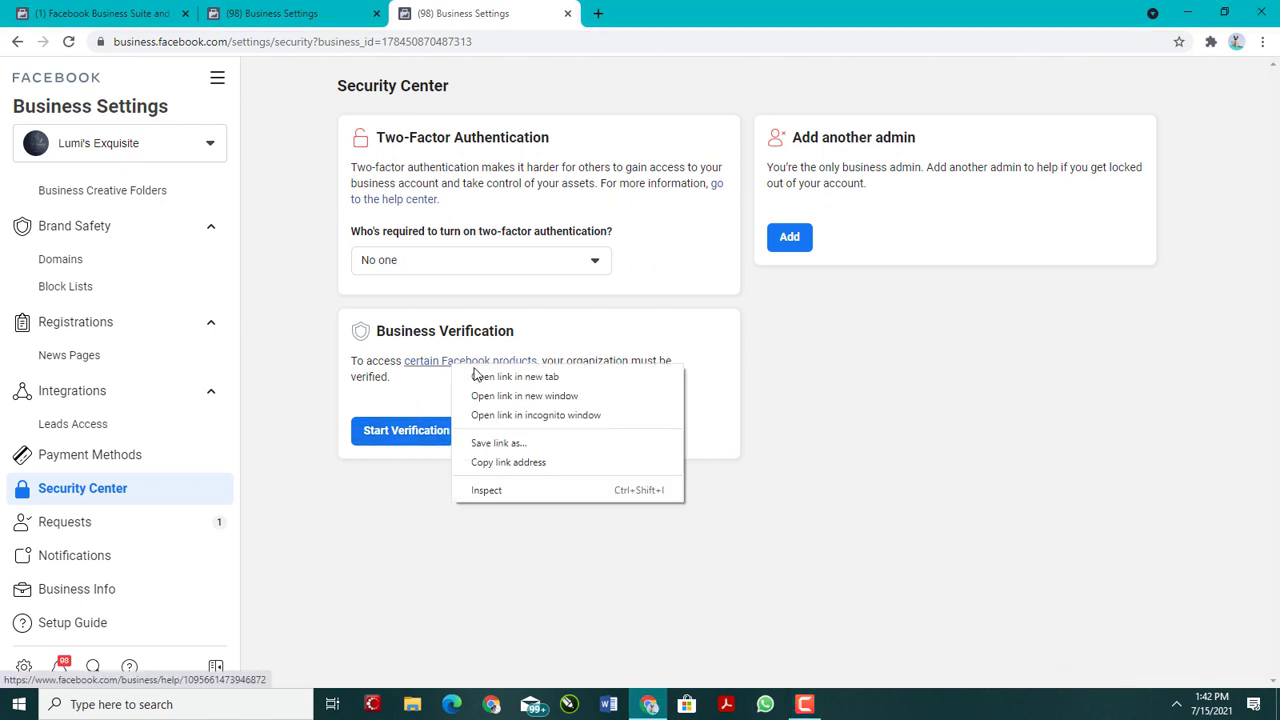
click(497, 380)
click(666, 8)
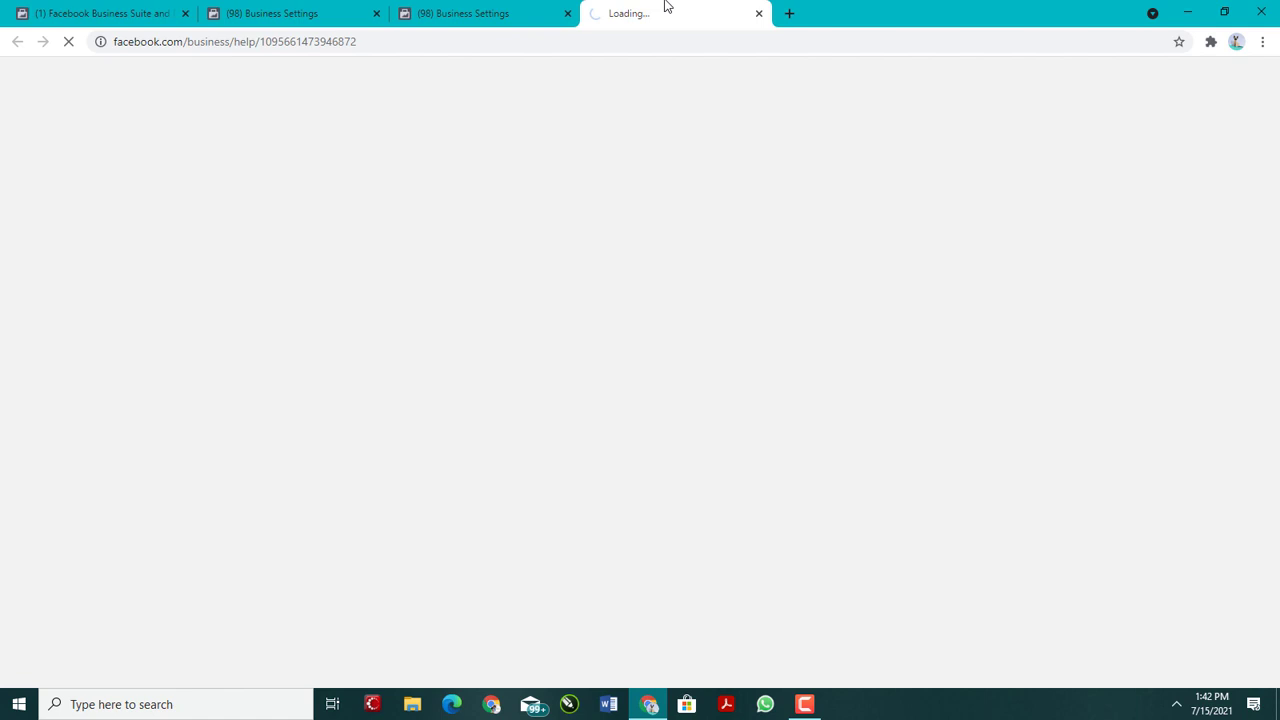
click(436, 4)
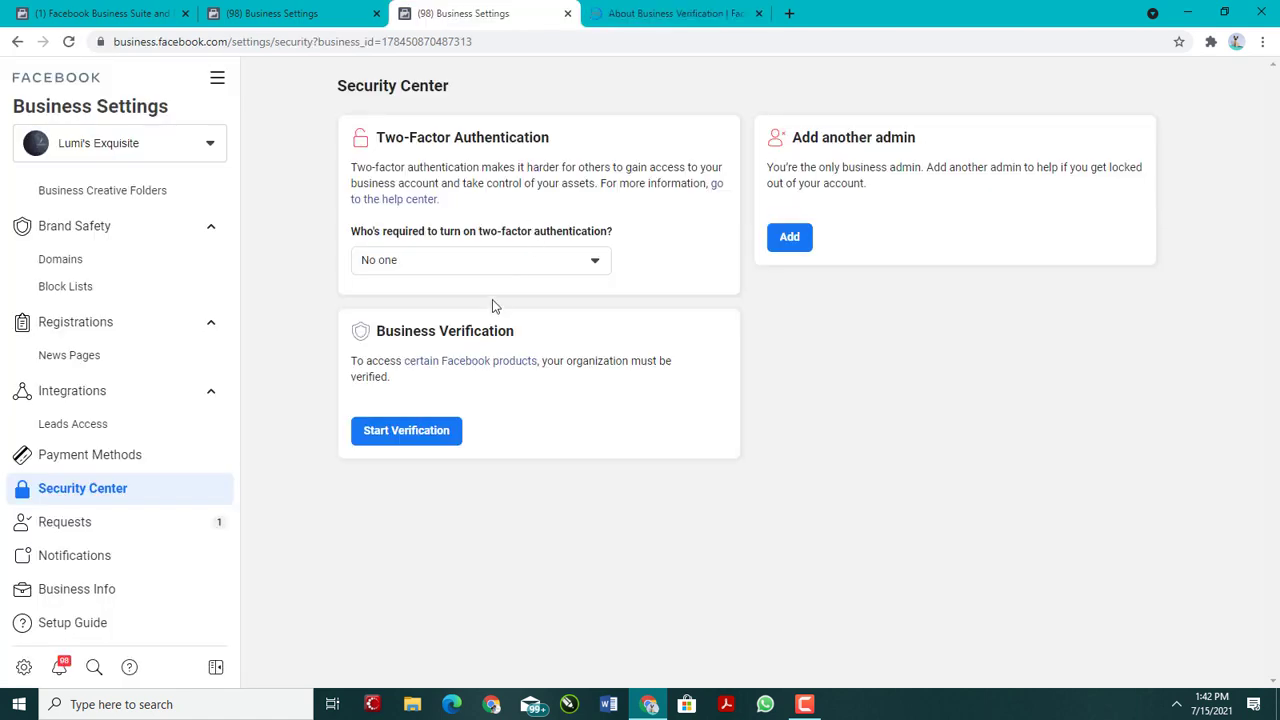
click(632, 6)
Step: Read the About Business Verification article, examining what the process verifies, the eligibility cases and the note on blue badge verification
scroll(620, 345, down, 8)
scroll(634, 341, down, 3)
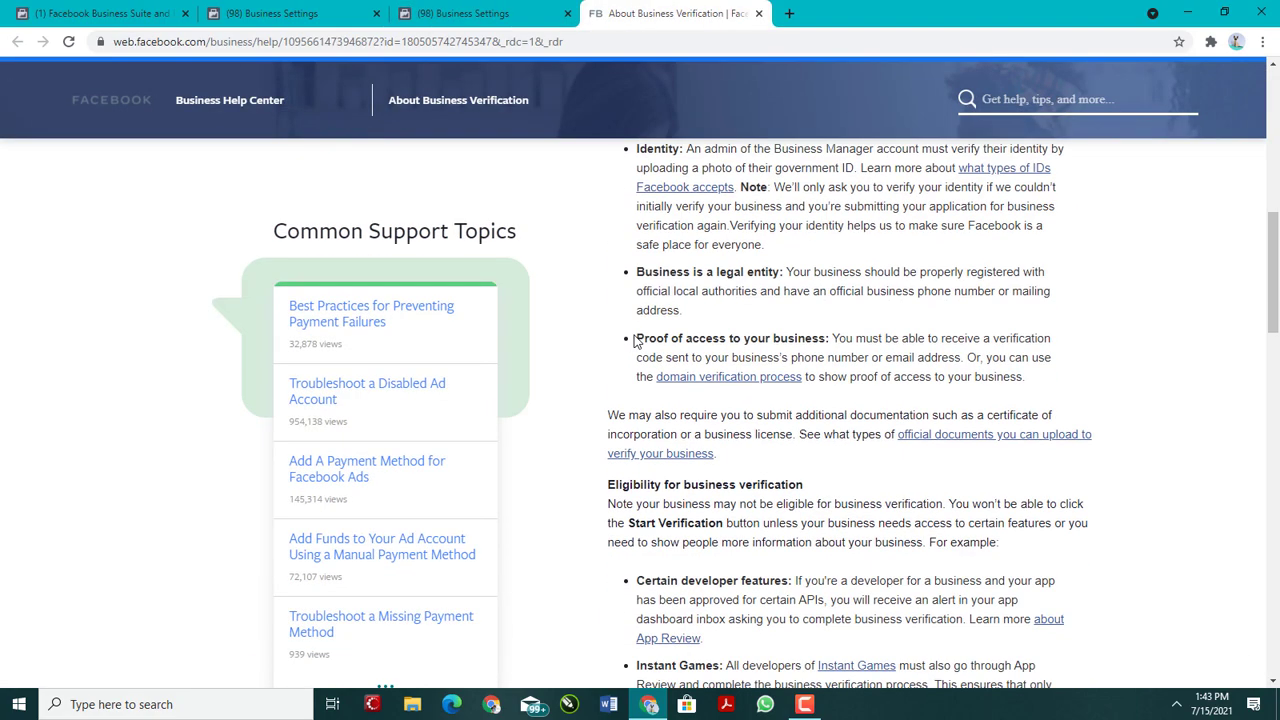
scroll(634, 341, up, 4)
scroll(650, 330, down, 2)
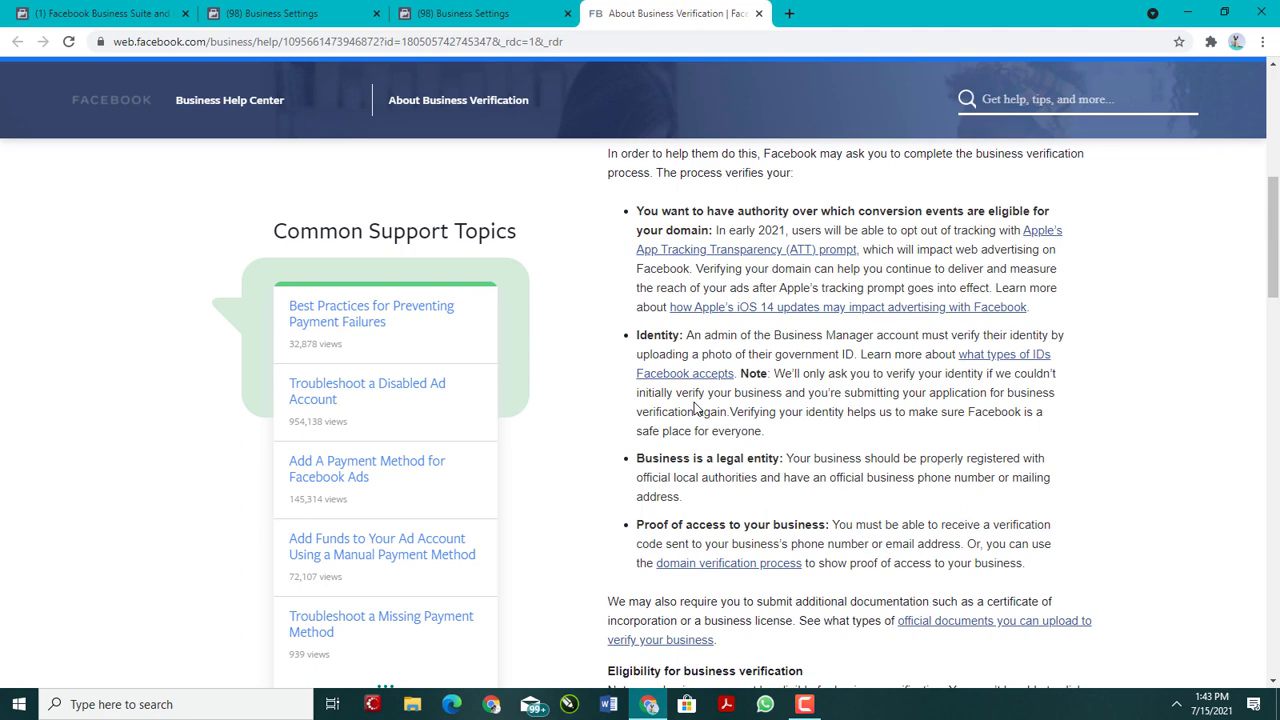
scroll(695, 405, down, 2)
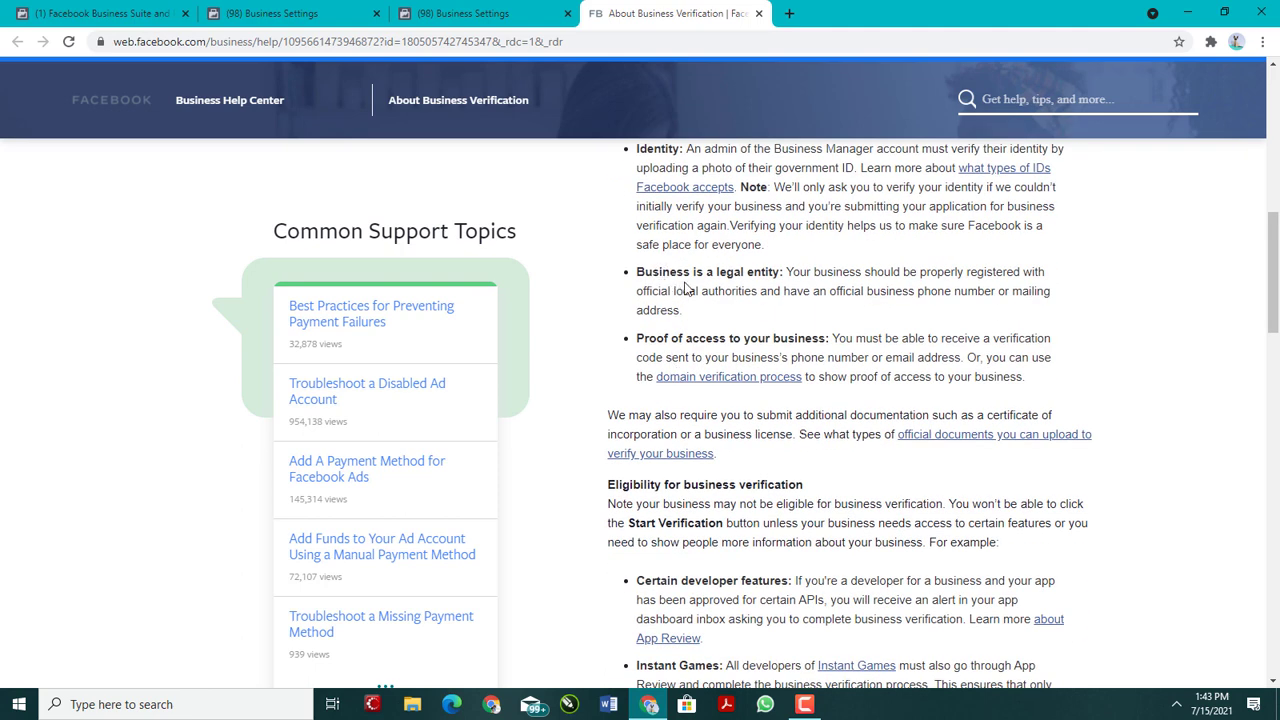
scroll(709, 362, down, 2)
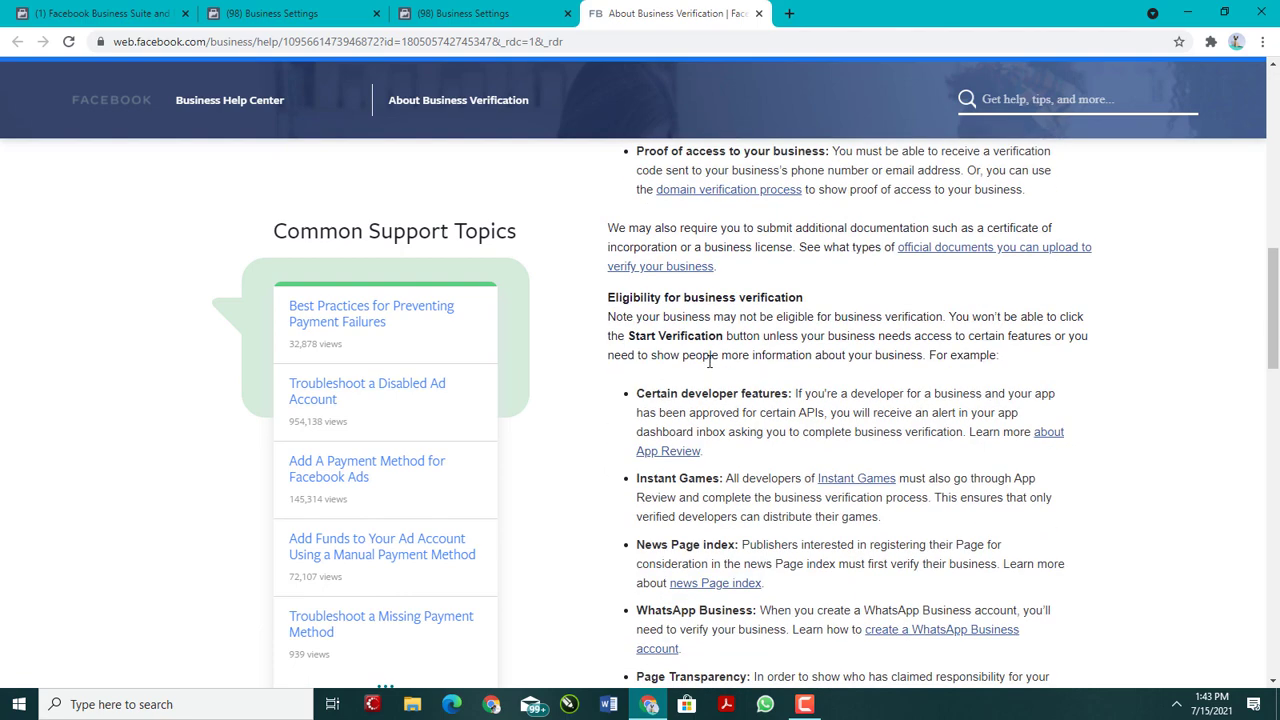
scroll(694, 418, down, 2)
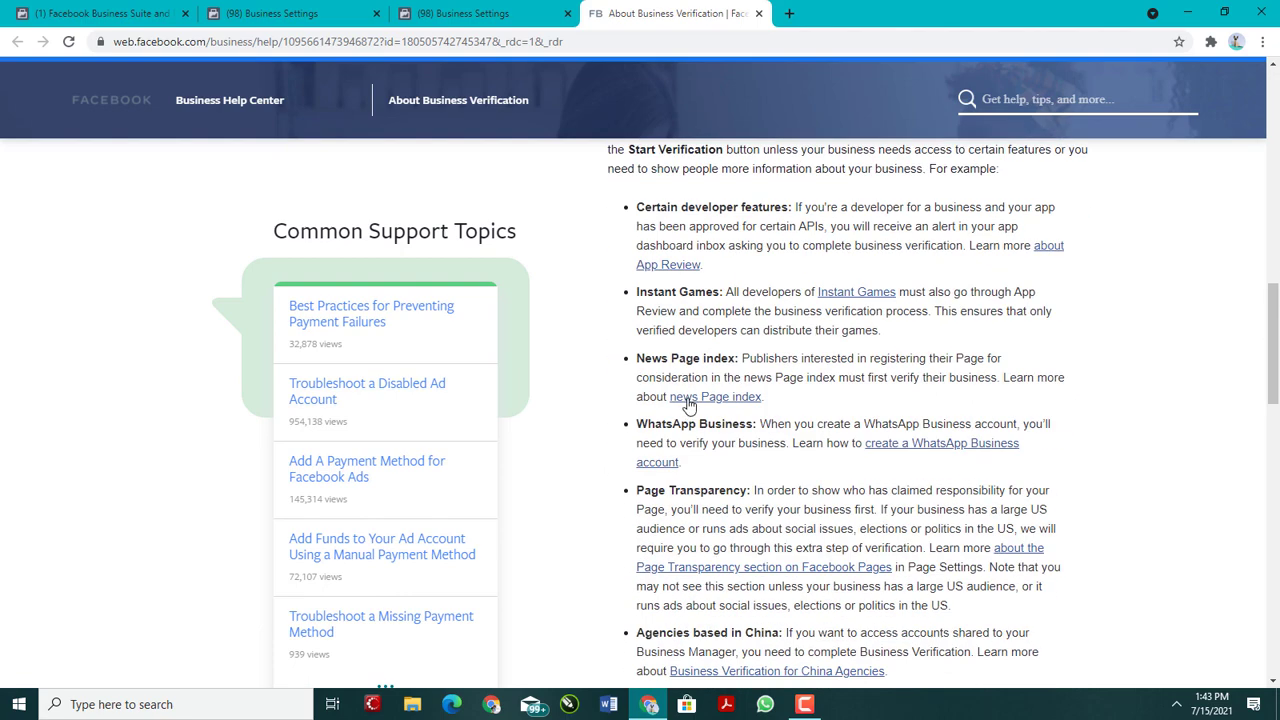
scroll(688, 404, down, 2)
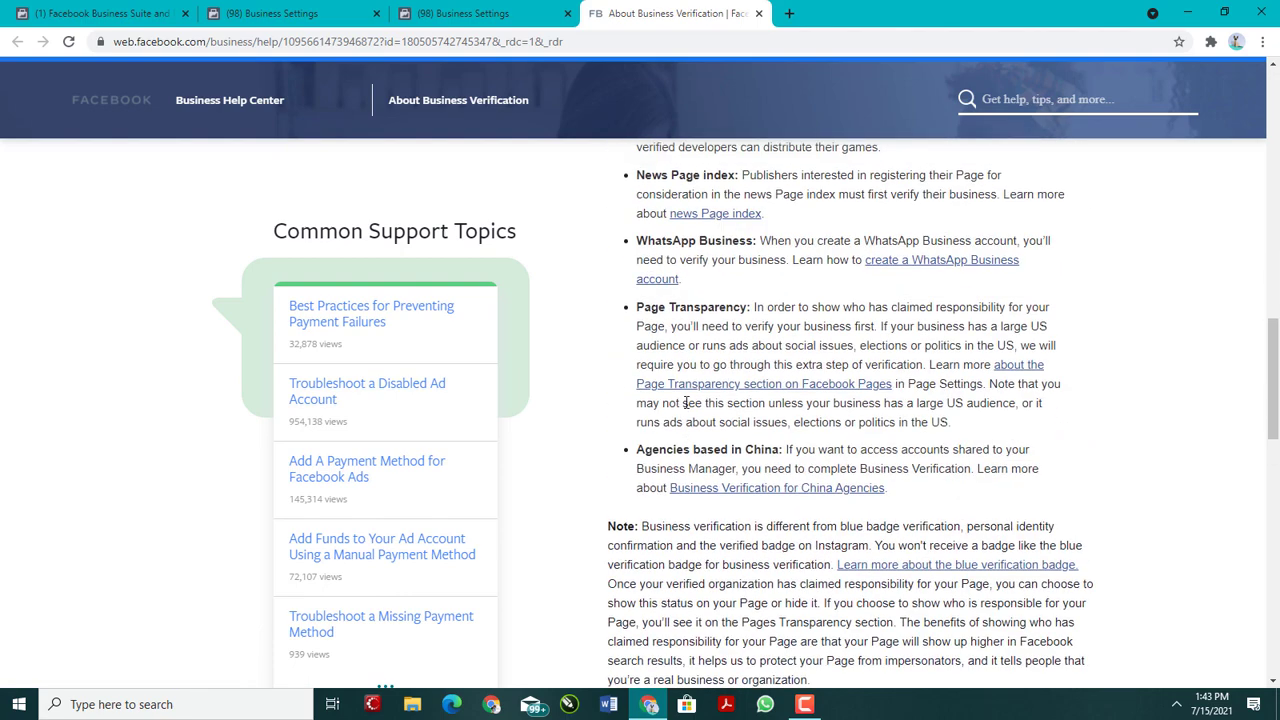
scroll(686, 403, up, 2)
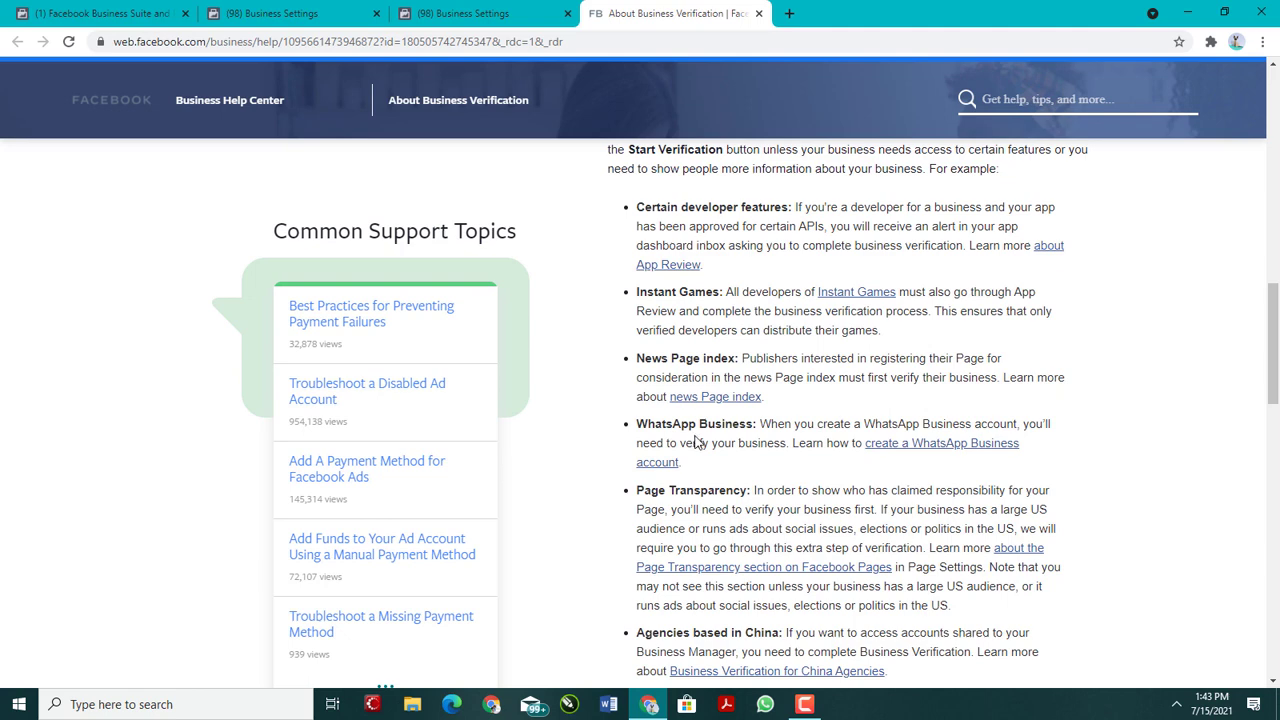
scroll(695, 442, down, 1)
scroll(700, 450, down, 4)
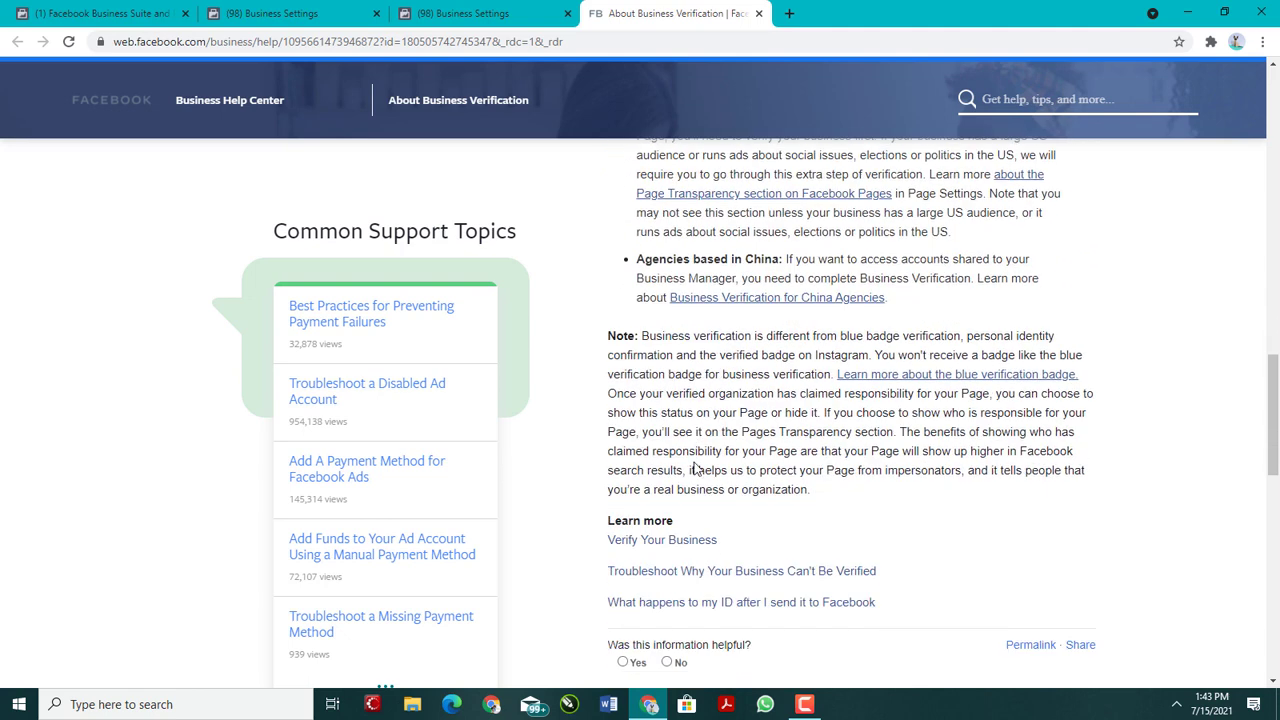
scroll(698, 460, up, 5)
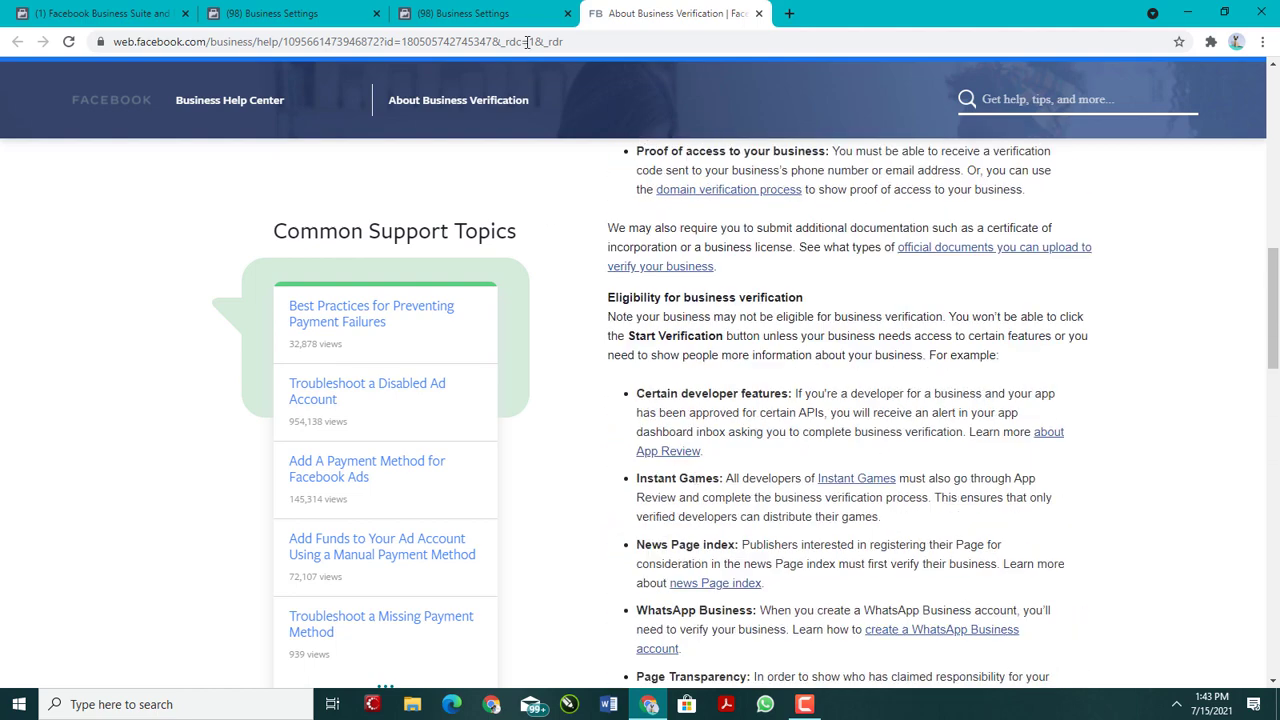
Step: Start business verification from the Security Center, review the business details form, and go back without filling it in
click(500, 13)
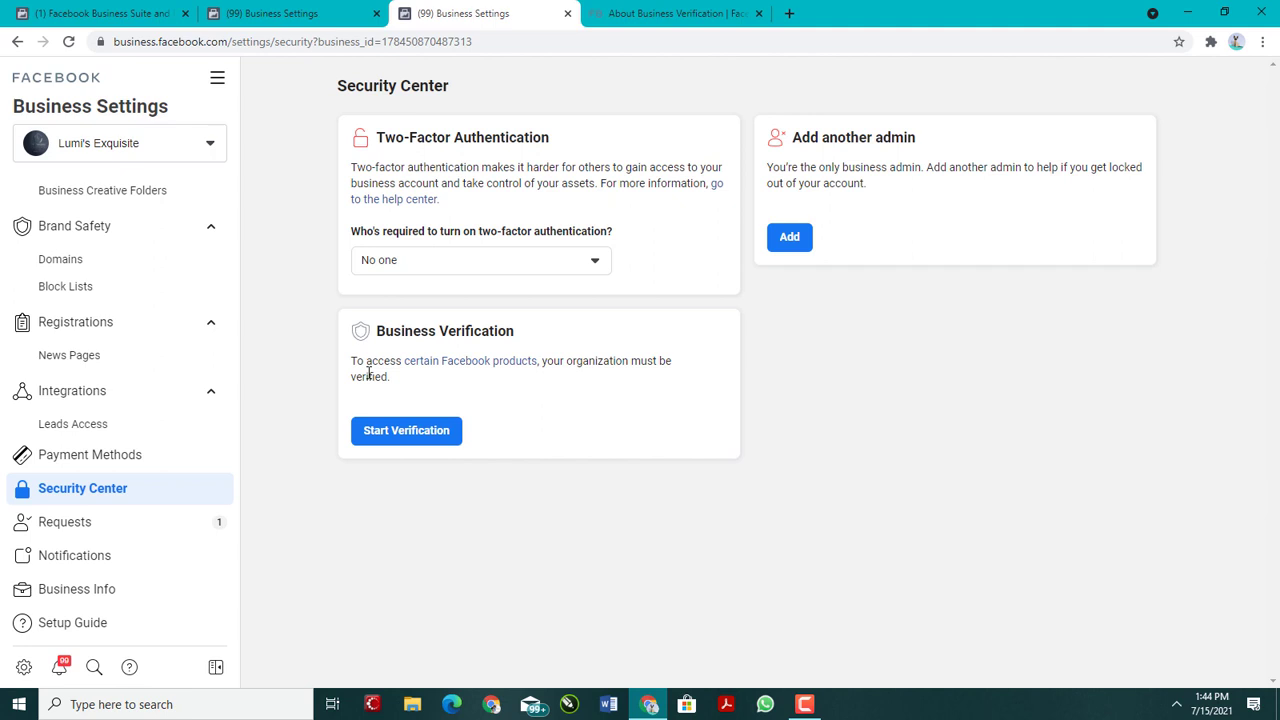
click(418, 433)
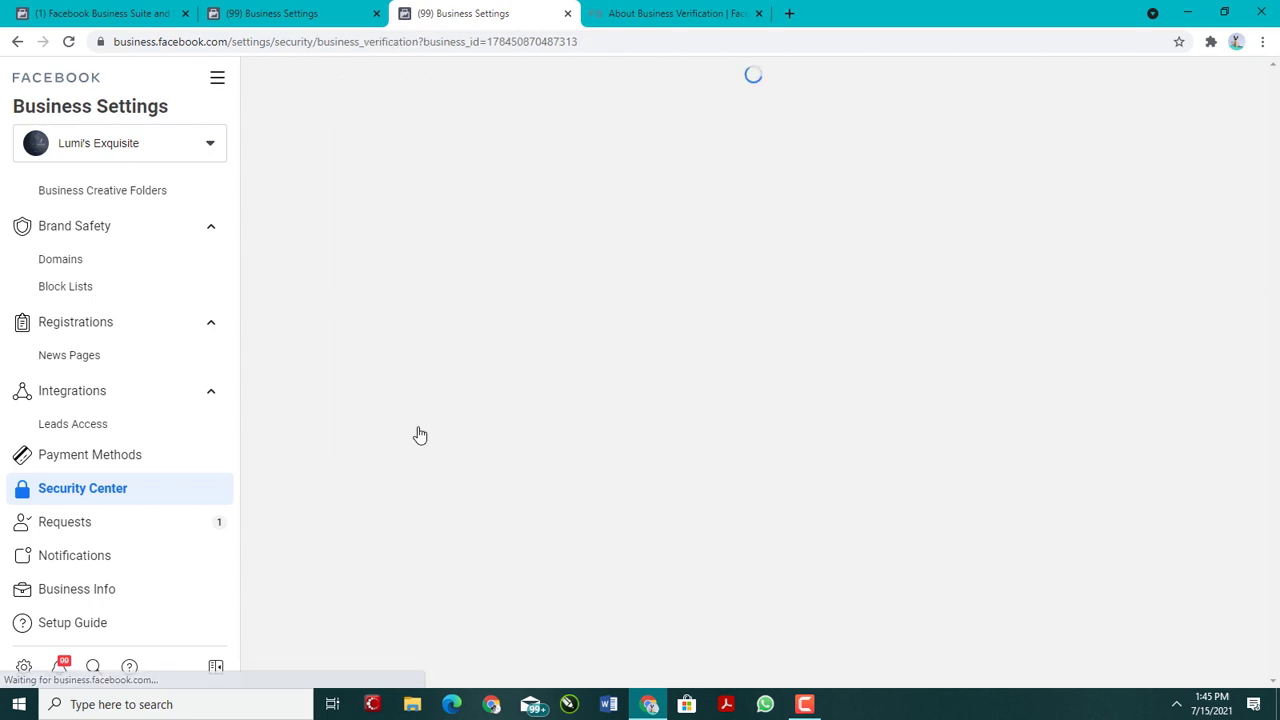
scroll(465, 371, down, 2)
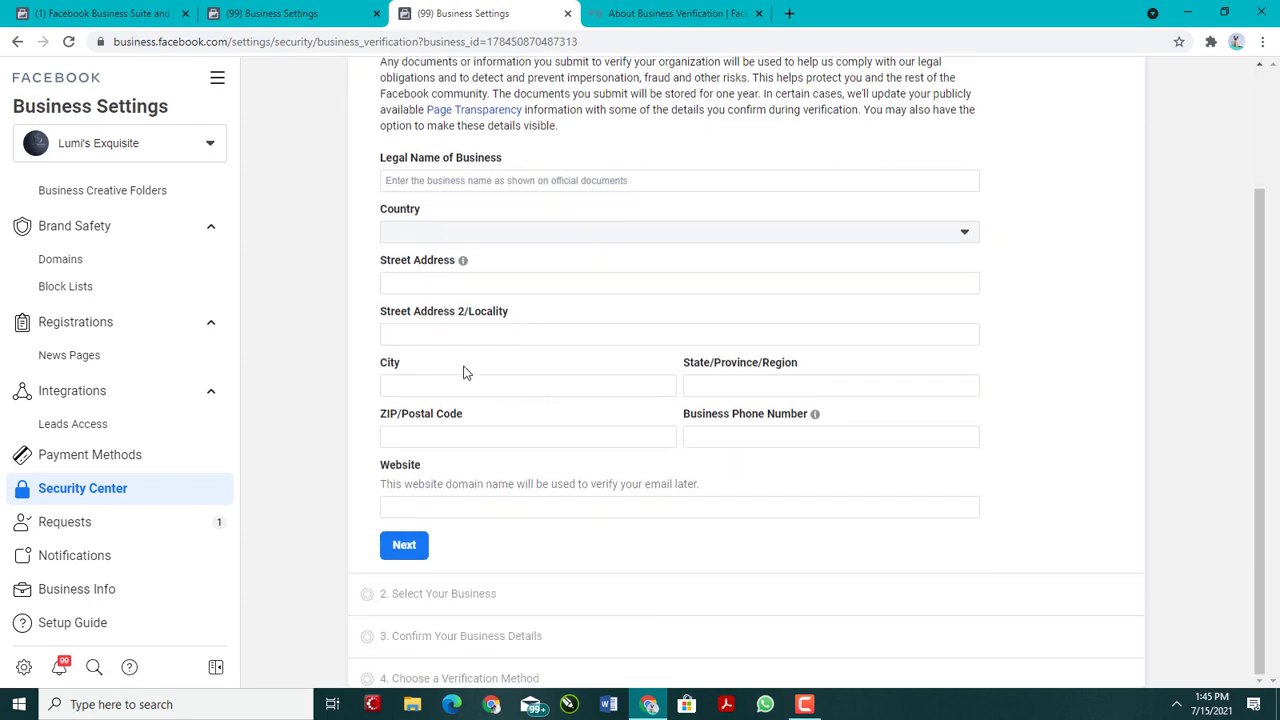
scroll(450, 345, up, 2)
scroll(449, 480, down, 2)
scroll(480, 420, up, 2)
click(16, 42)
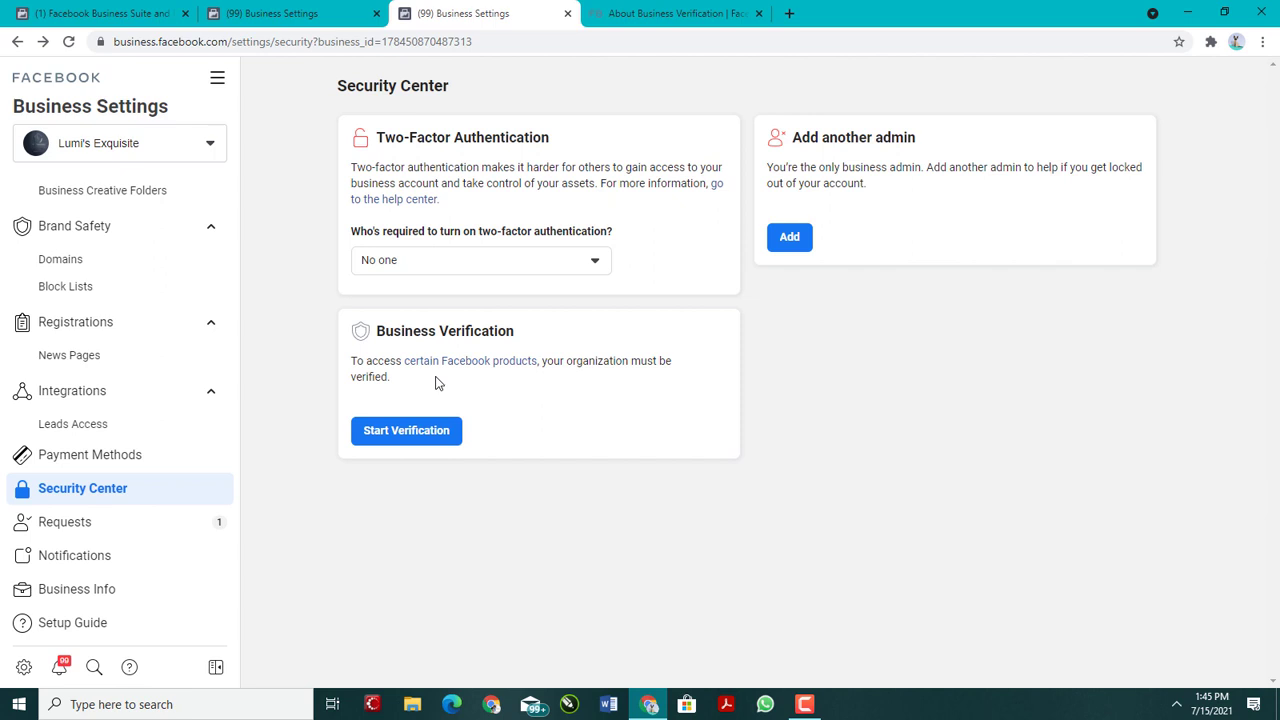
Step: View the received requests, and review the business details, business options and personal info under Business Info
click(85, 530)
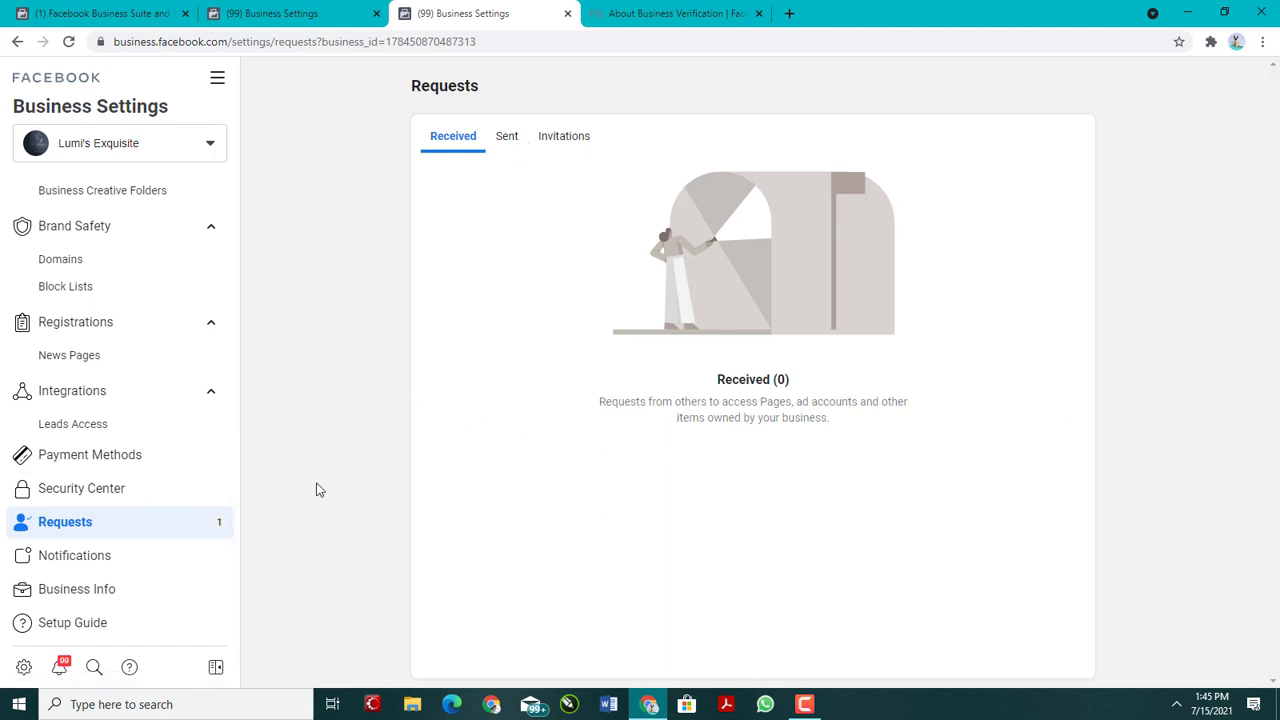
click(117, 592)
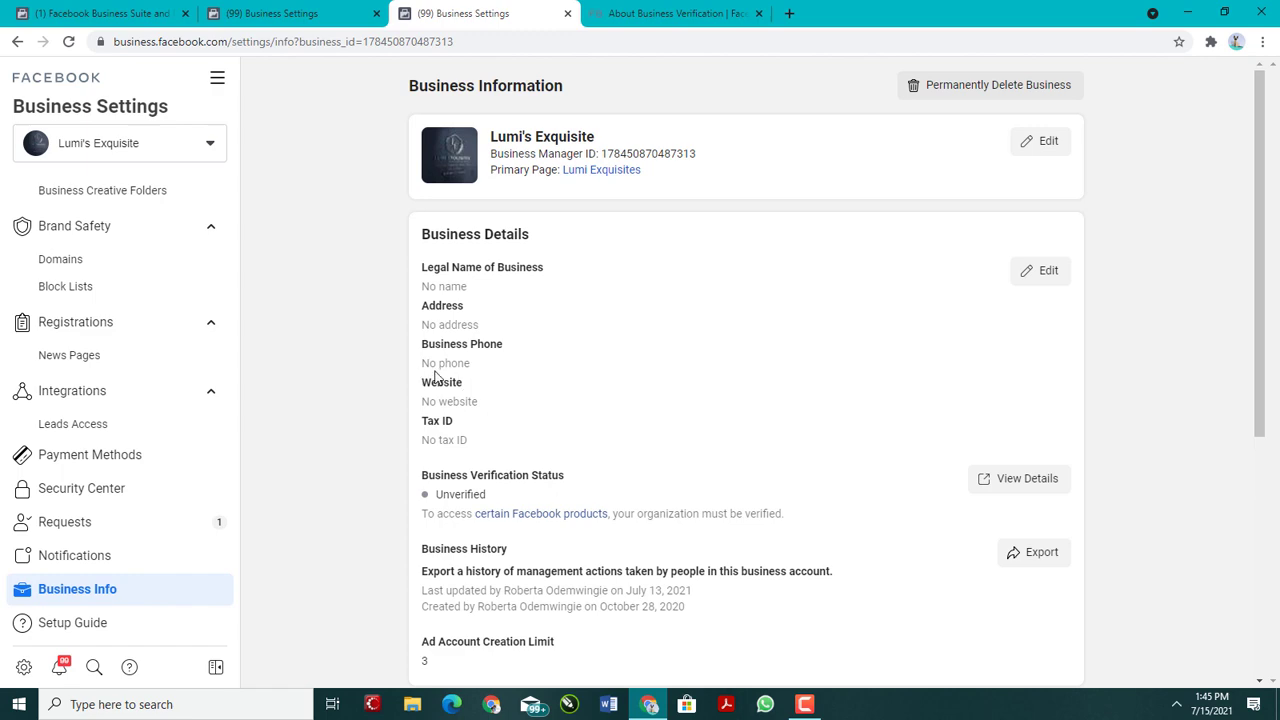
scroll(462, 438, down, 1)
scroll(465, 440, down, 4)
scroll(488, 370, up, 2)
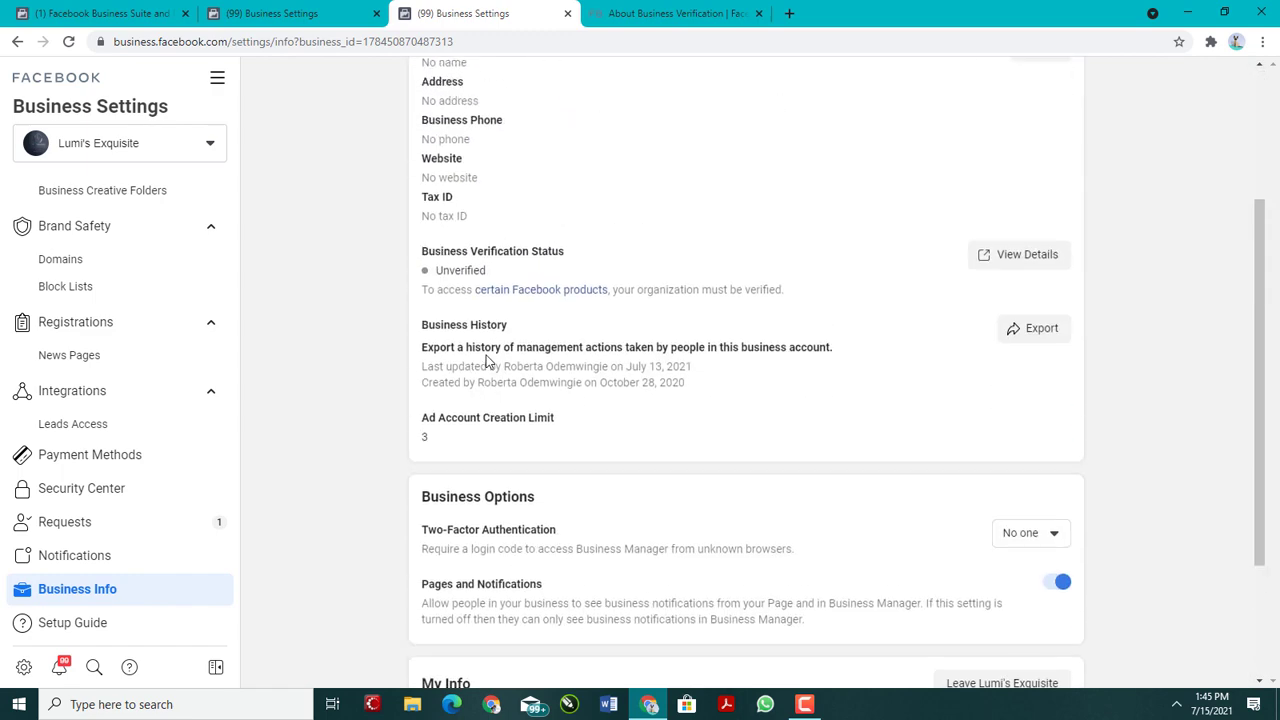
scroll(486, 416, down, 2)
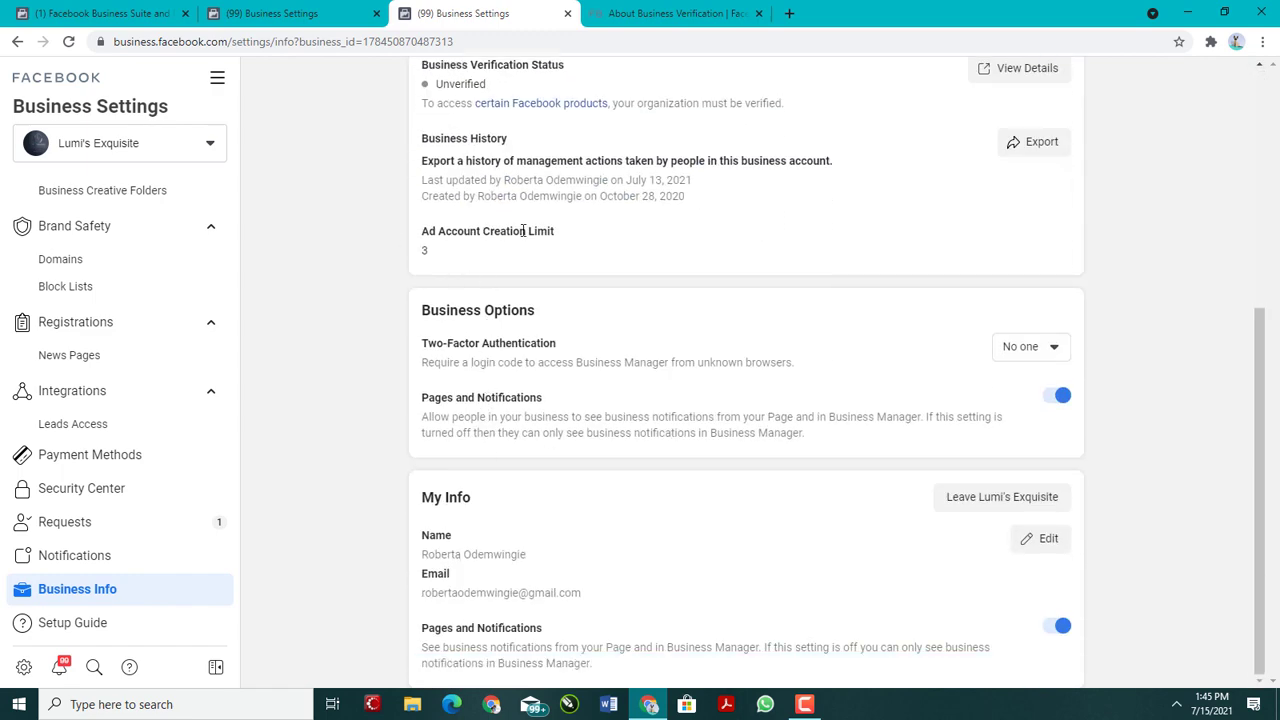